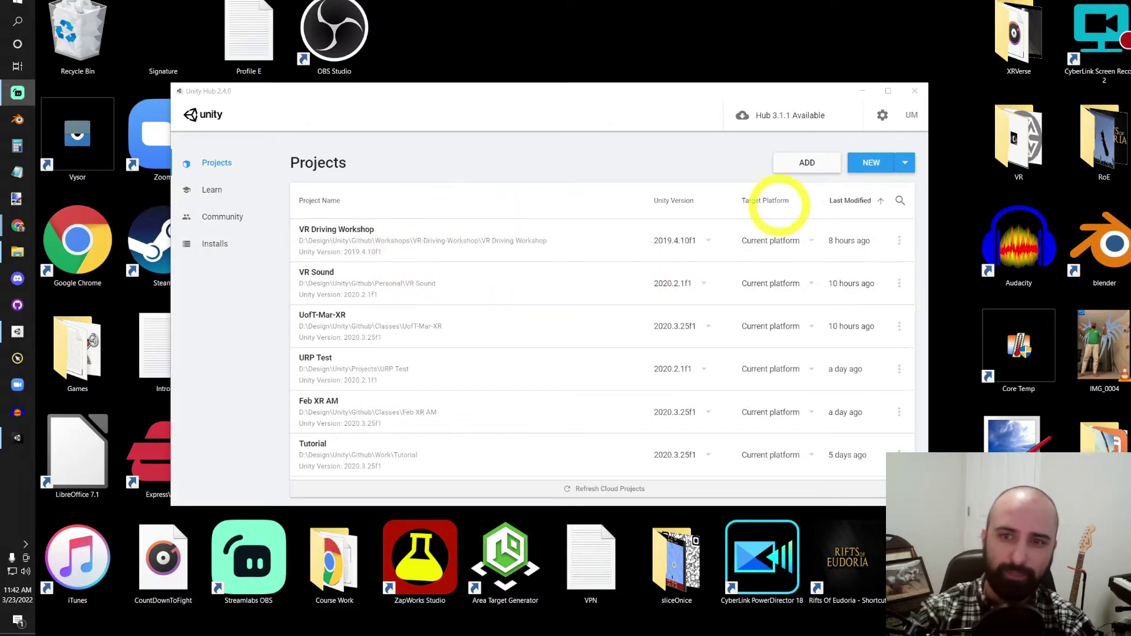
Begin a new Unity 2020.3.25f1 3D project in Unity Hub and select its default project name
{"action": "left_click", "coordinate": [866, 165]}
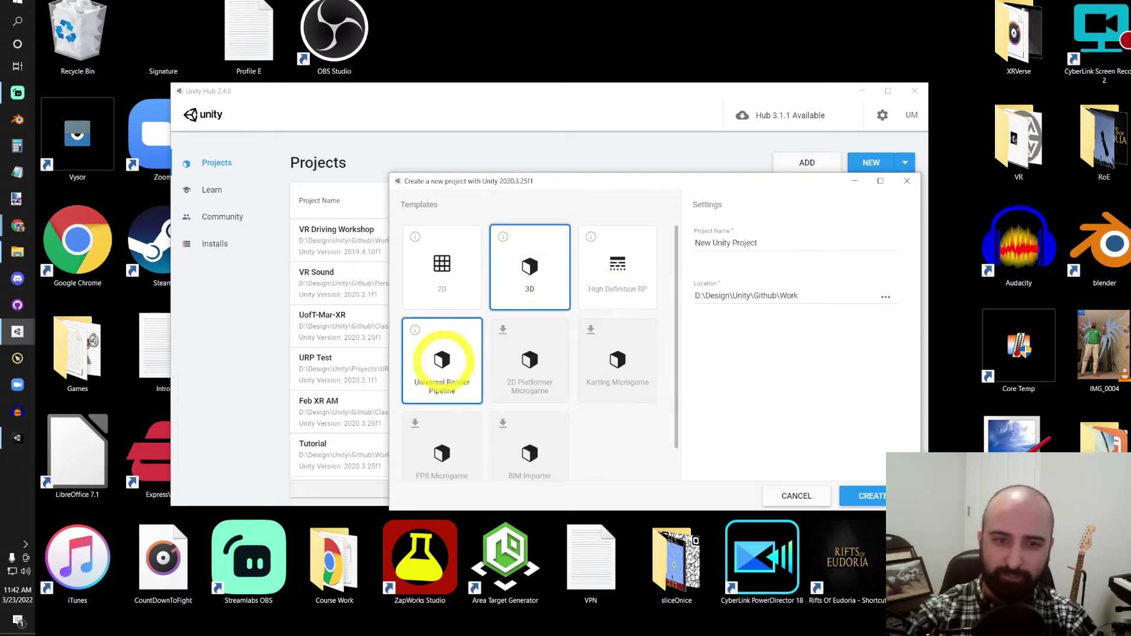
{"action": "left_click", "coordinate": [497, 543]}
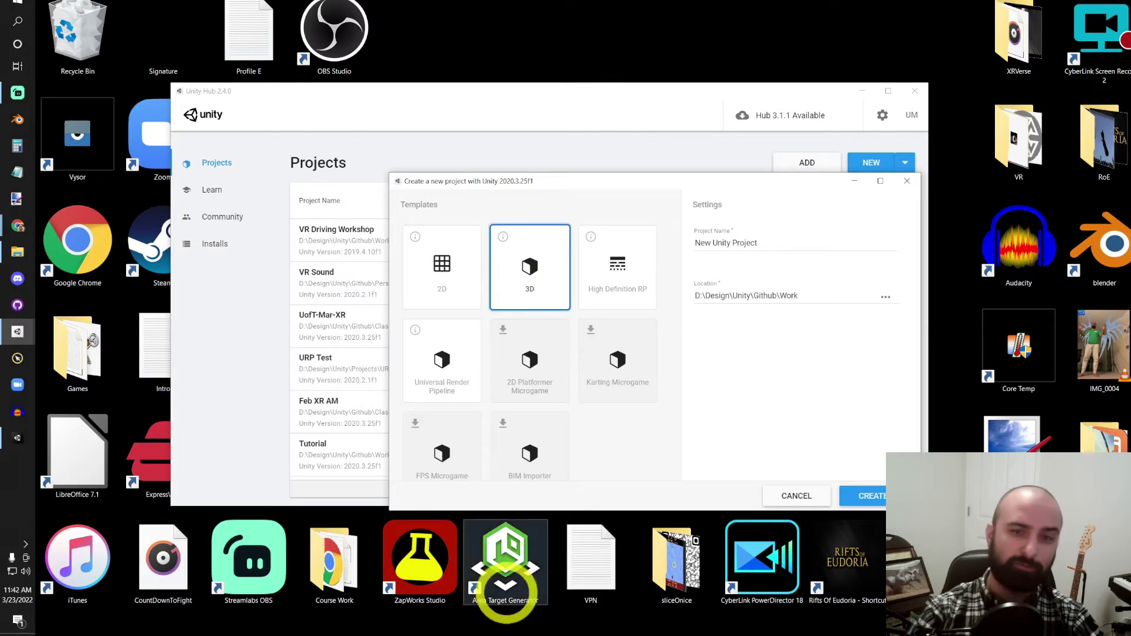
{"action": "left_click", "coordinate": [552, 234]}
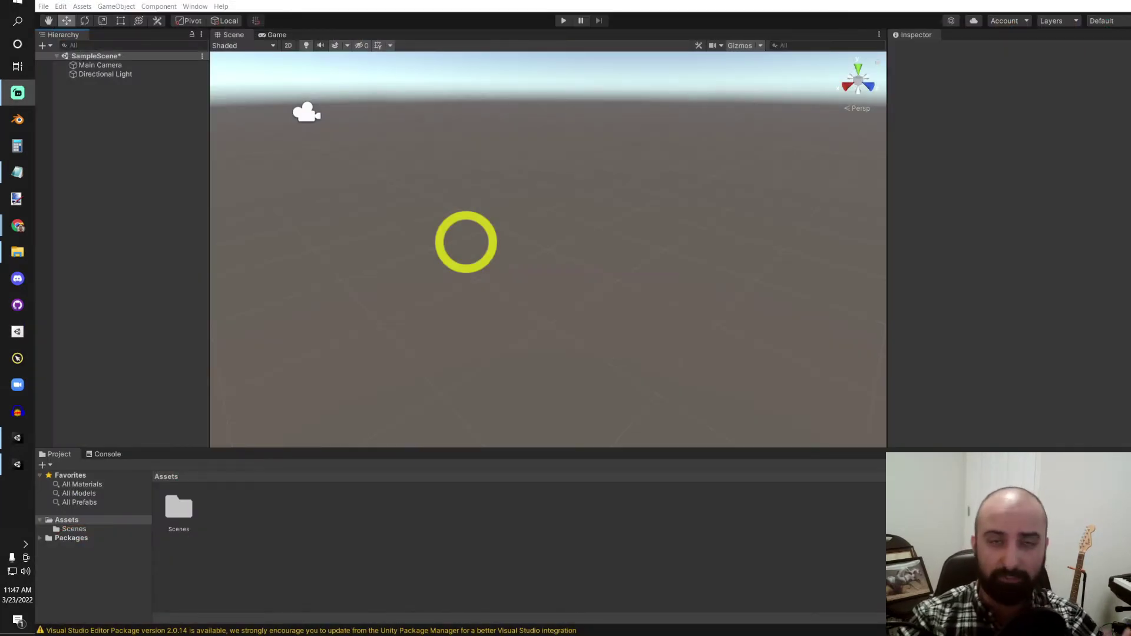
Add a Cube 3D object to the SampleScene hierarchy and reselect it
{"action": "right_click", "coordinate": [116, 185]}
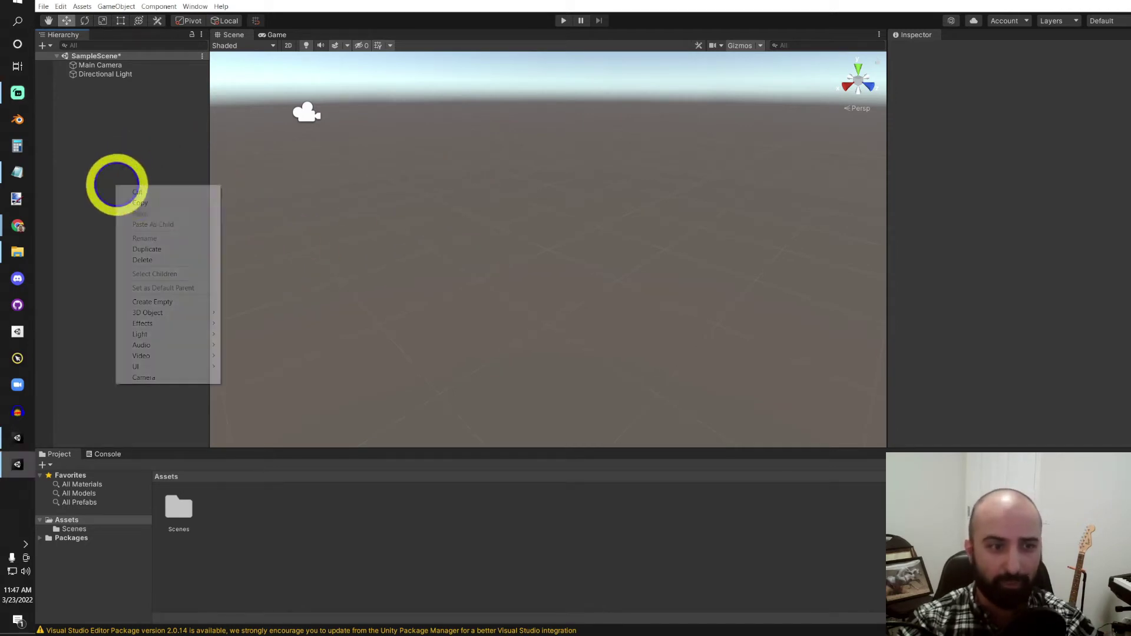
{"action": "mouse_move", "coordinate": [200, 312]}
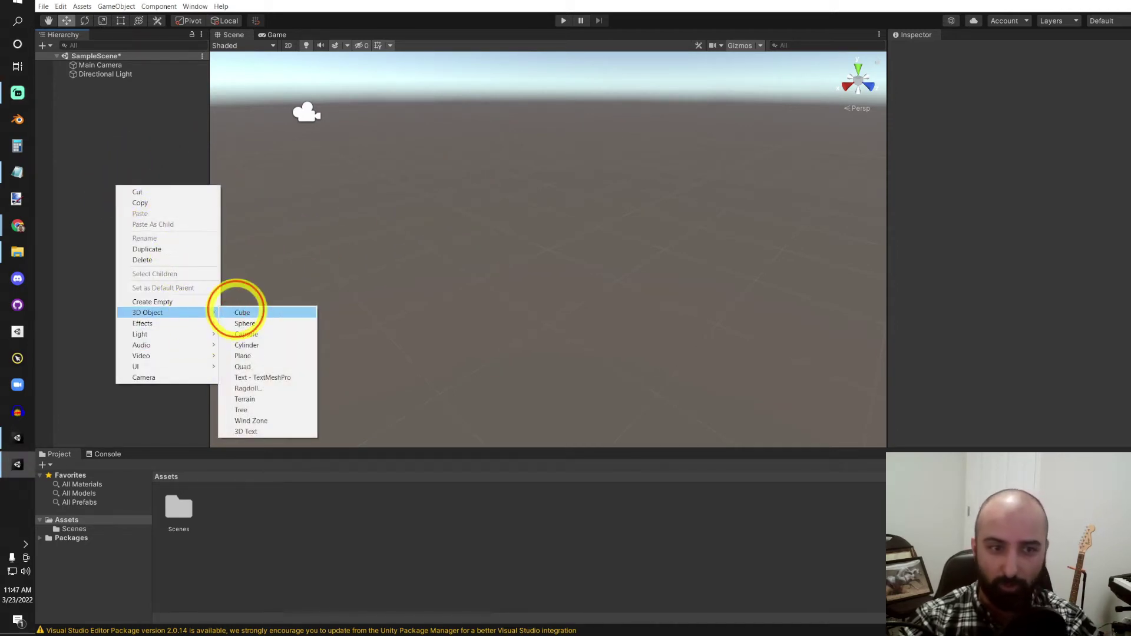
{"action": "left_click", "coordinate": [240, 312]}
{"action": "left_click", "coordinate": [101, 96]}
{"action": "left_click", "coordinate": [89, 83]}
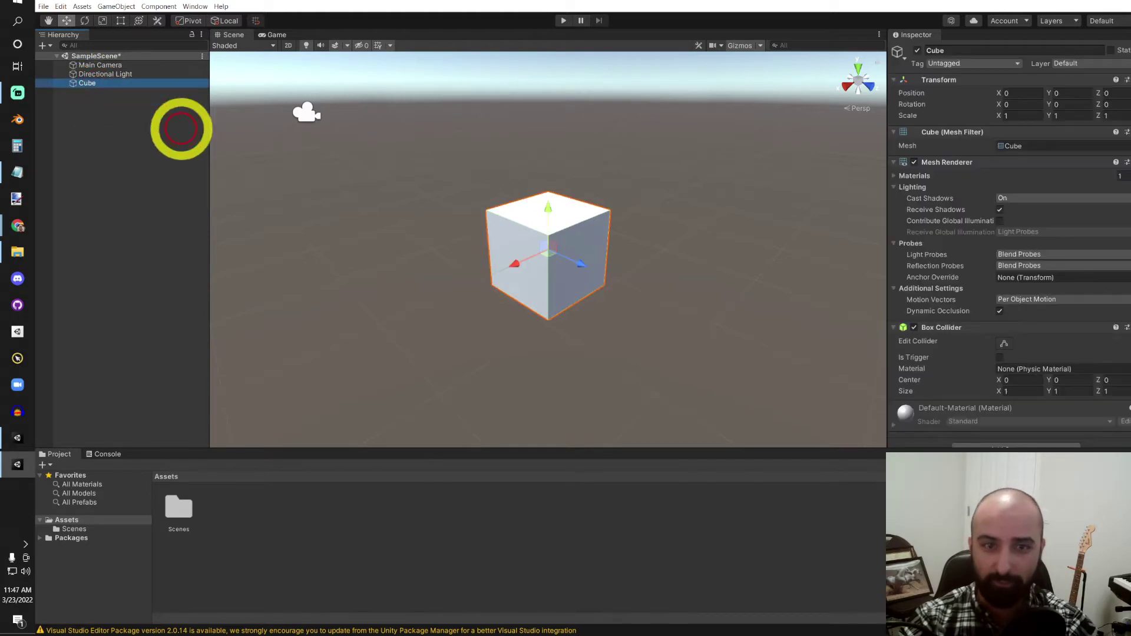
{"action": "scroll", "coordinate": [997, 222], "scroll_direction": "down", "scroll_amount": 2}
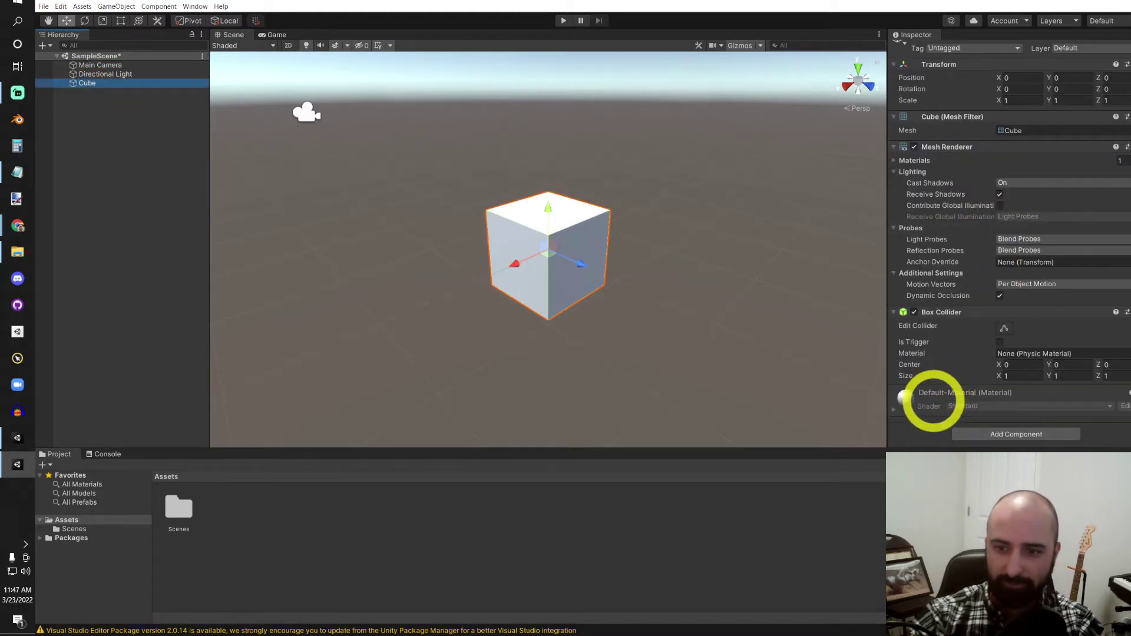
{"action": "right_click", "coordinate": [253, 514]}
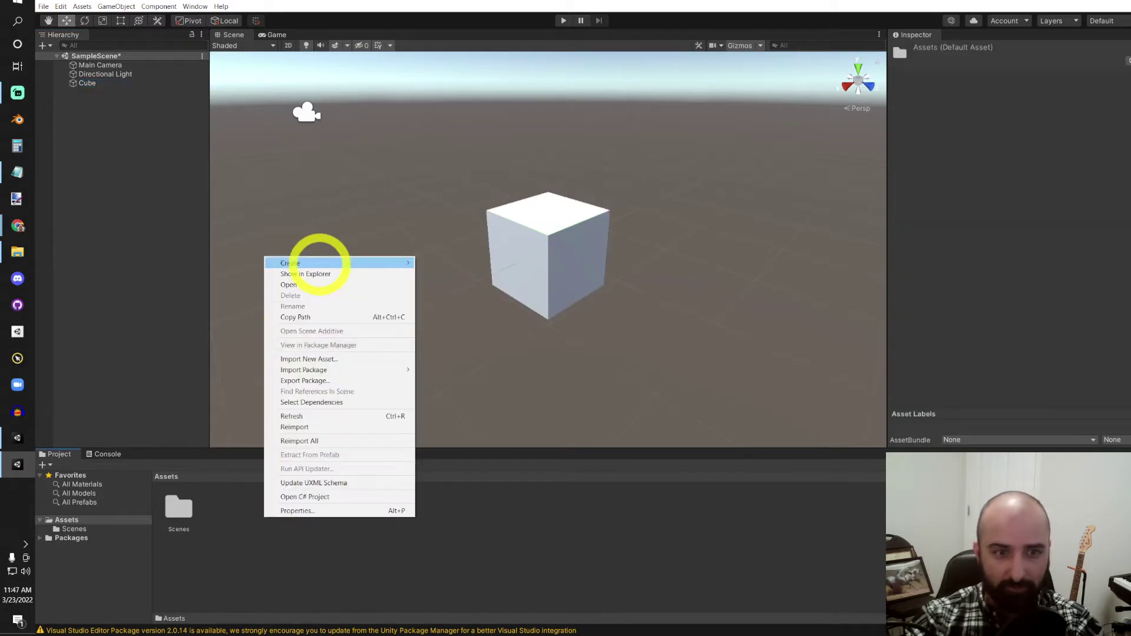
Create a folder named Materials in the project's Assets
{"action": "mouse_move", "coordinate": [316, 260]}
{"action": "left_click", "coordinate": [465, 242]}
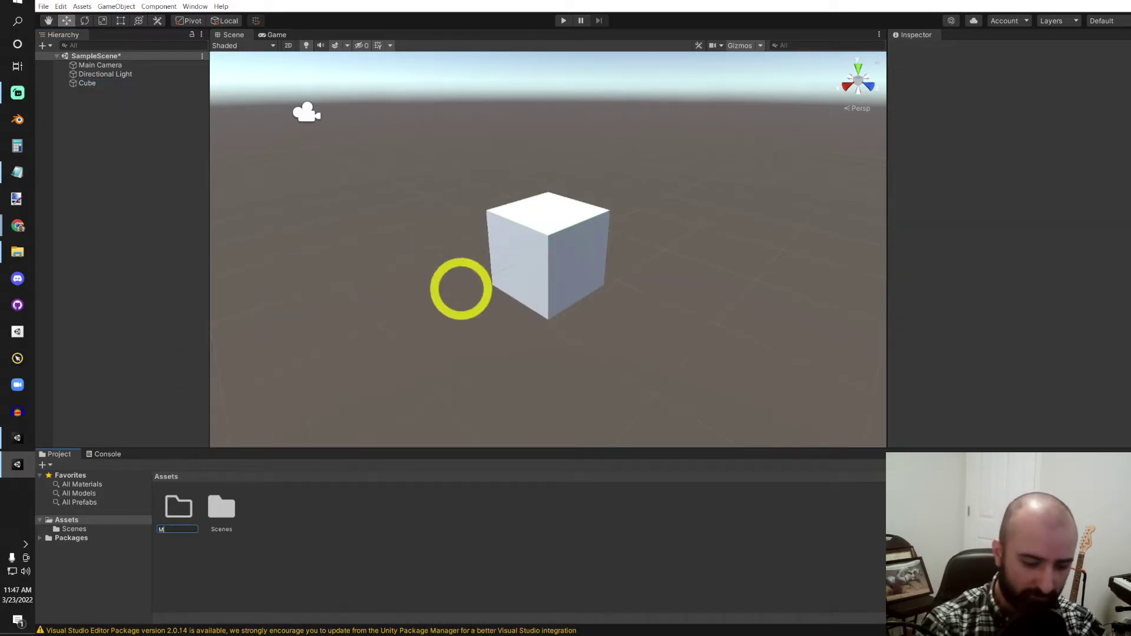
{"action": "type", "text": "Materials"}
{"action": "key", "text": "Return"}
{"action": "key", "text": "Return"}
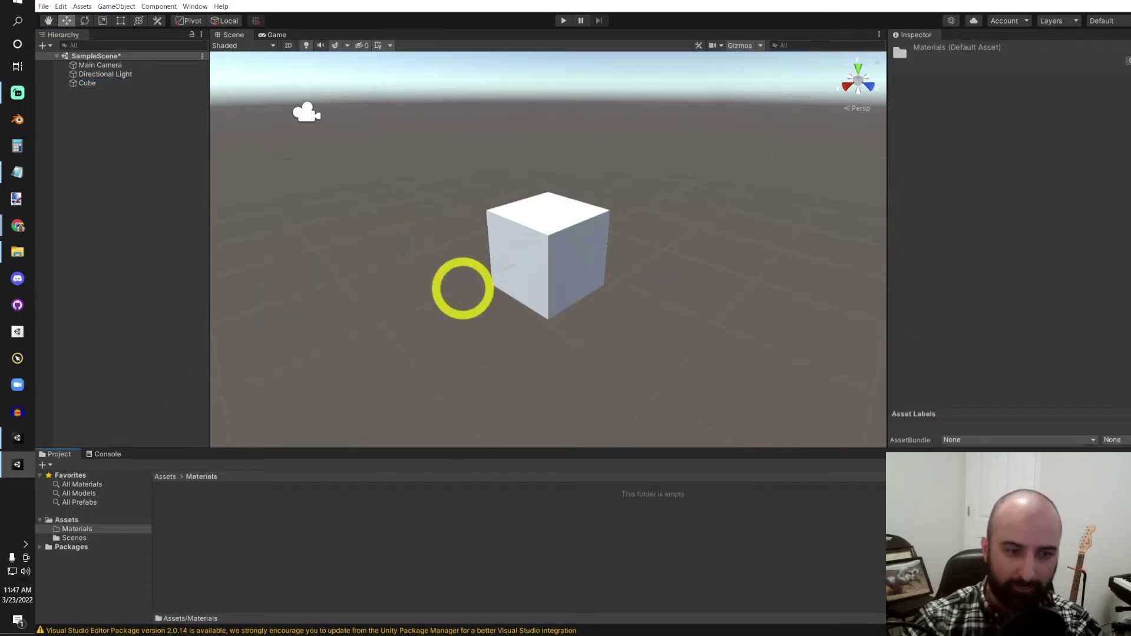
Create a new material named Red inside the Materials folder
{"action": "right_click", "coordinate": [191, 513]}
{"action": "mouse_move", "coordinate": [245, 256]}
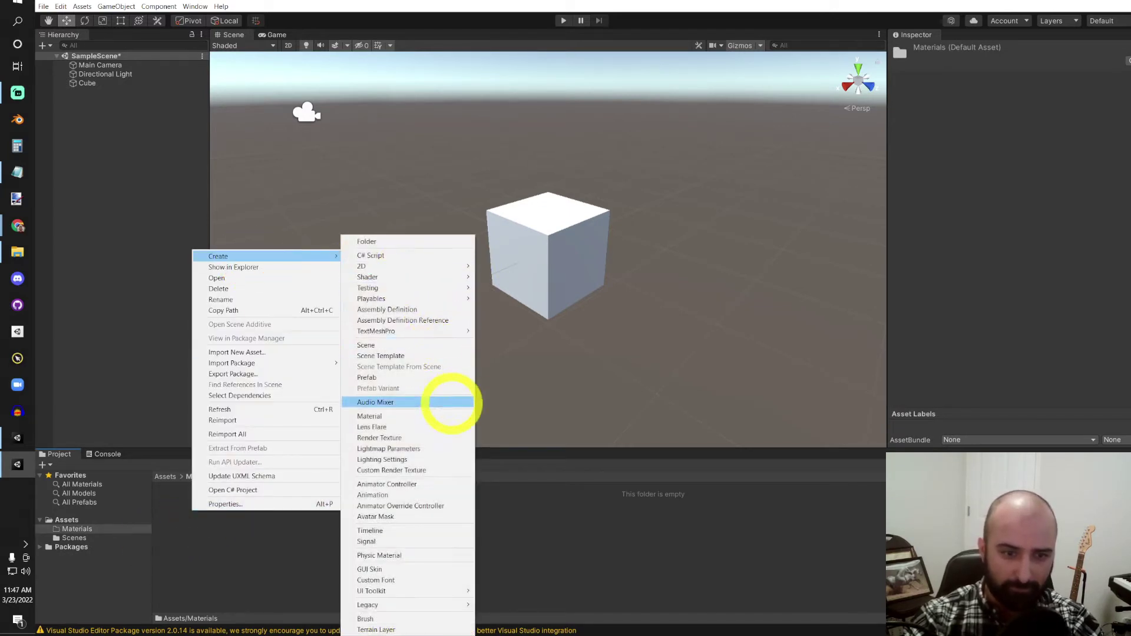
{"action": "left_click", "coordinate": [442, 416]}
{"action": "type", "text": "Red"}
{"action": "key", "text": "Return"}
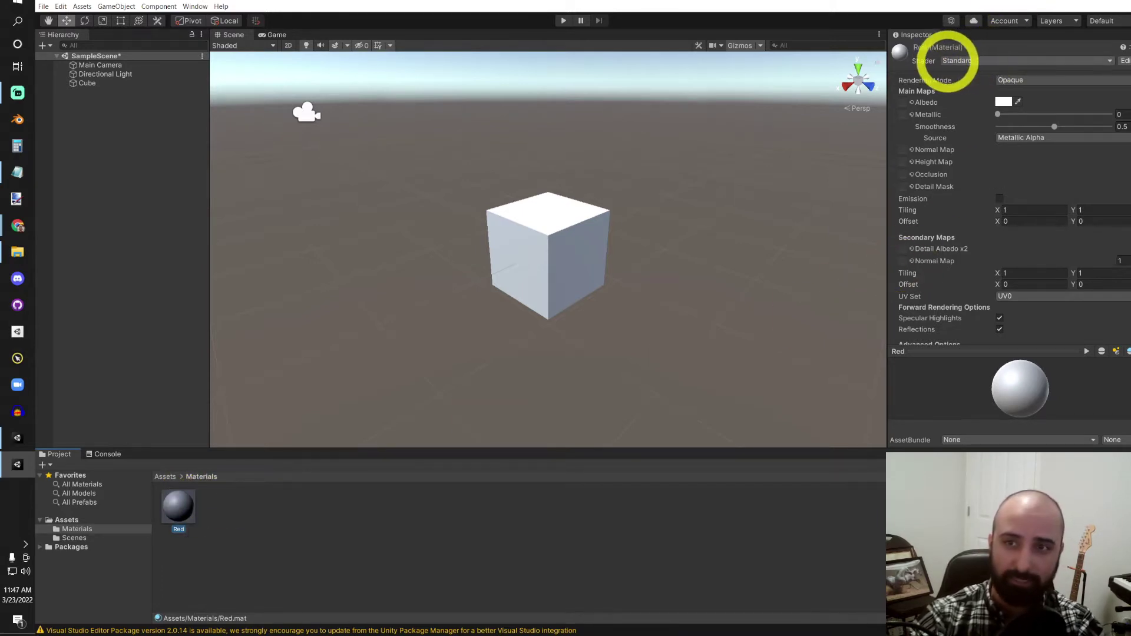
{"action": "right_click", "coordinate": [142, 210]}
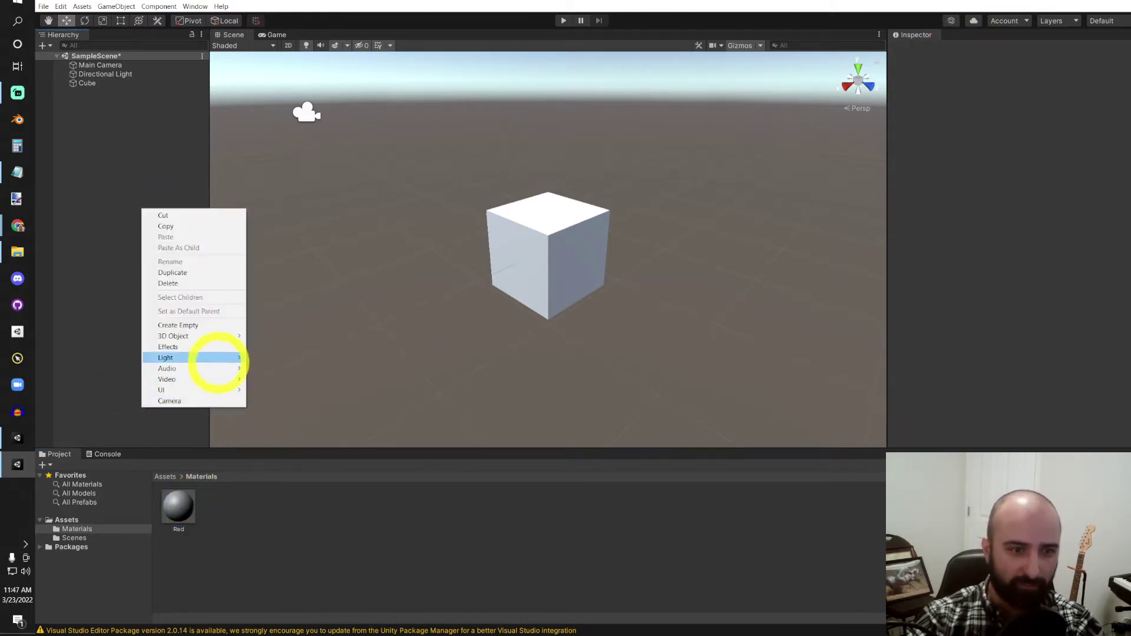
Add a Sphere, move it left of the cube, and apply the Red material
{"action": "mouse_move", "coordinate": [217, 341]}
{"action": "left_click", "coordinate": [306, 347]}
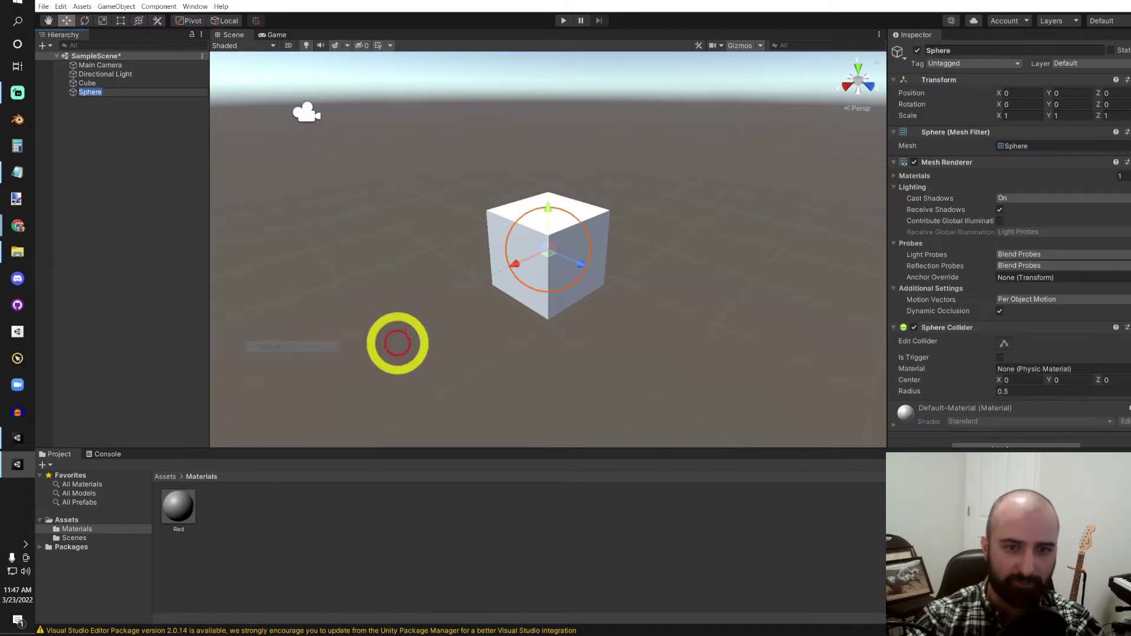
{"action": "left_click_drag", "start_coordinate": [537, 261], "coordinate": [345, 285]}
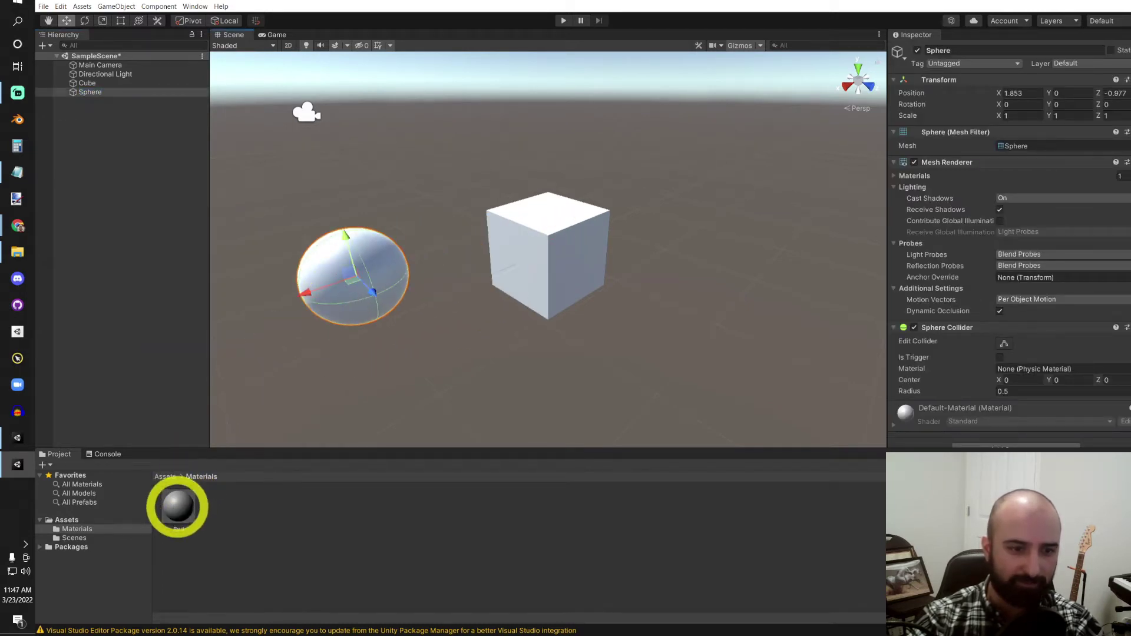
{"action": "left_click_drag", "start_coordinate": [178, 507], "coordinate": [328, 278]}
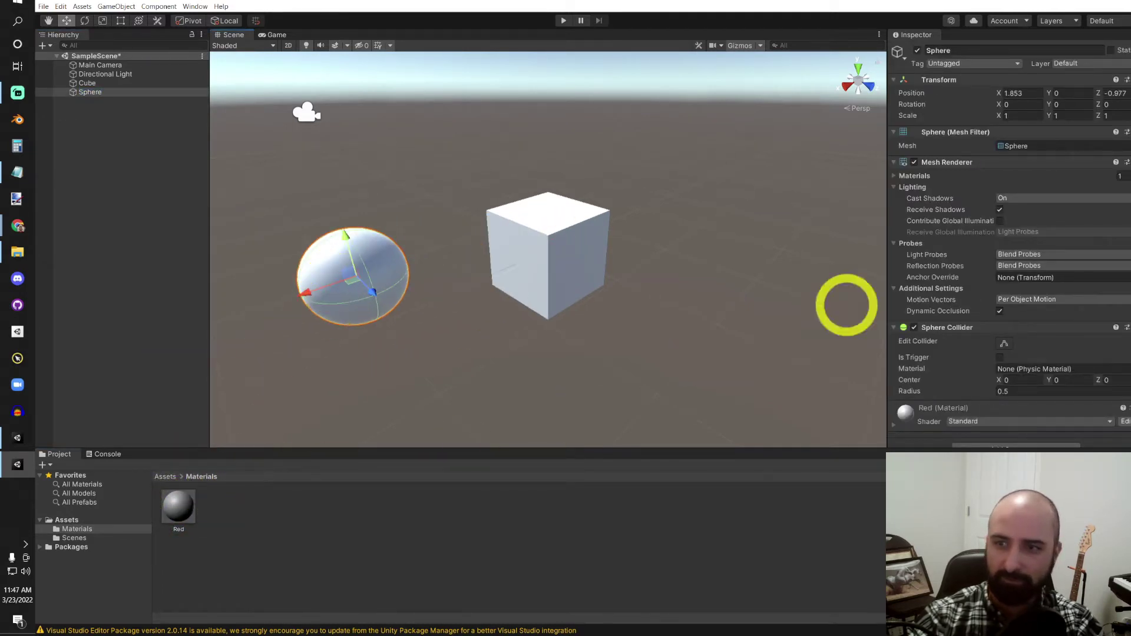
Set the Red material's albedo colour to pure red FF0000
{"action": "left_click", "coordinate": [178, 506]}
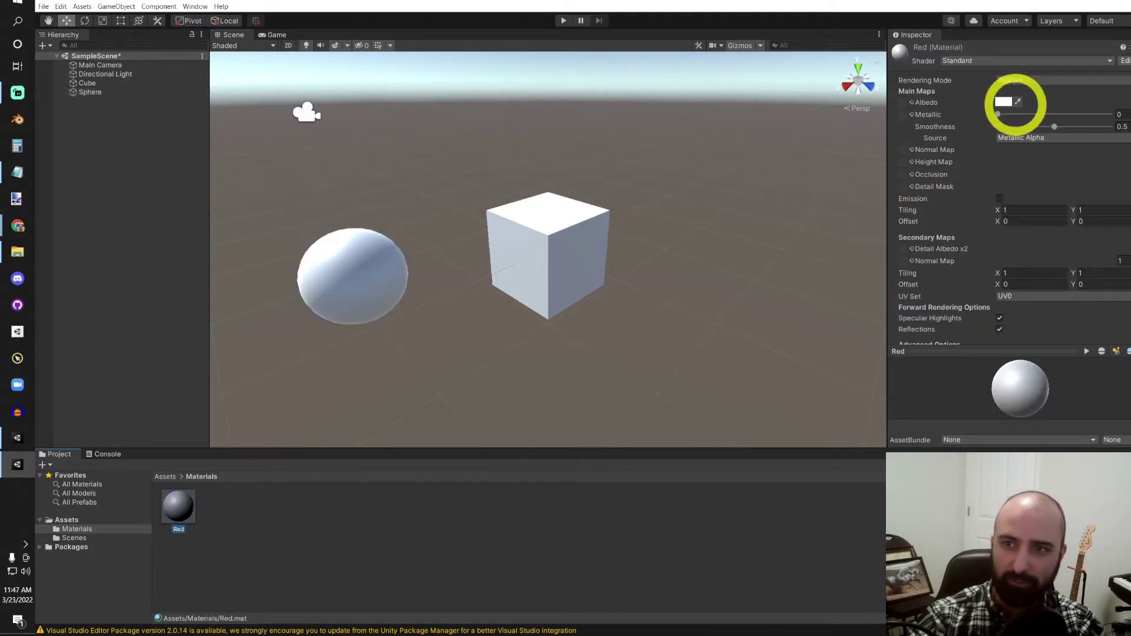
{"action": "left_click", "coordinate": [1001, 102]}
{"action": "left_click", "coordinate": [1099, 163]}
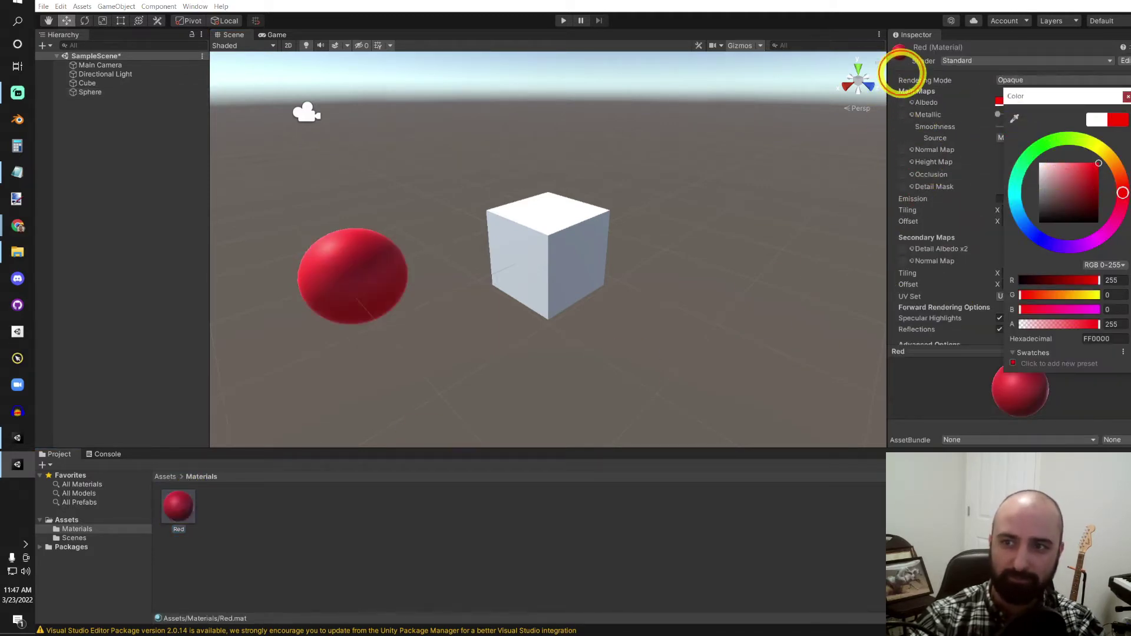
{"action": "left_click", "coordinate": [902, 74]}
{"action": "right_click_drag", "start_coordinate": [379, 283], "coordinate": [201, 270]}
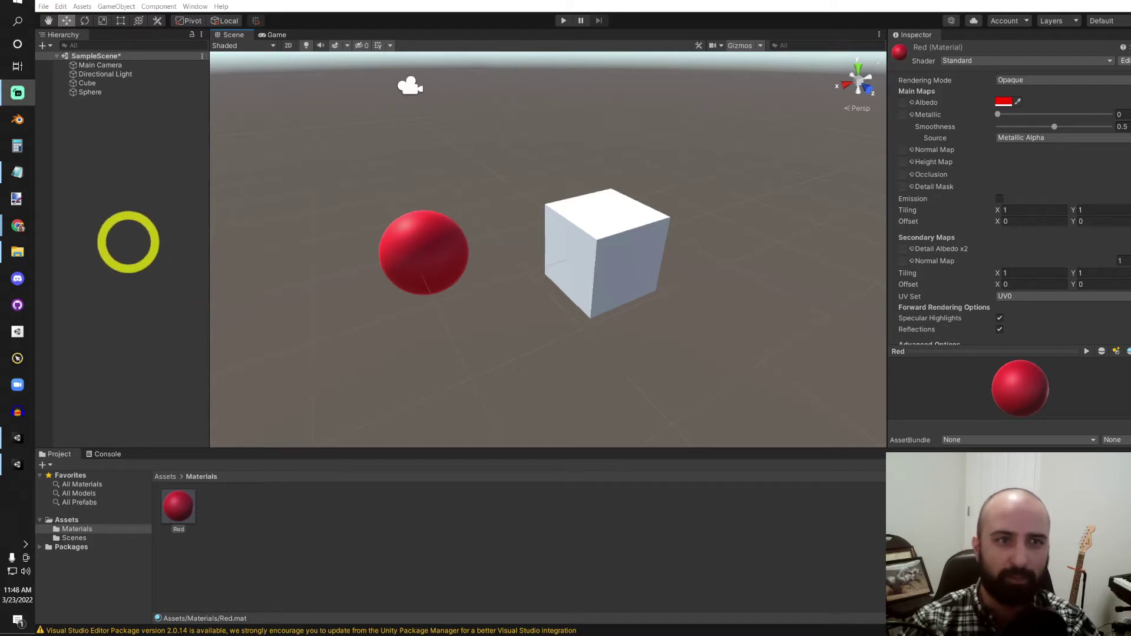
Install the Universal RP package from the Unity Registry in Package Manager
{"action": "left_click", "coordinate": [195, 6]}
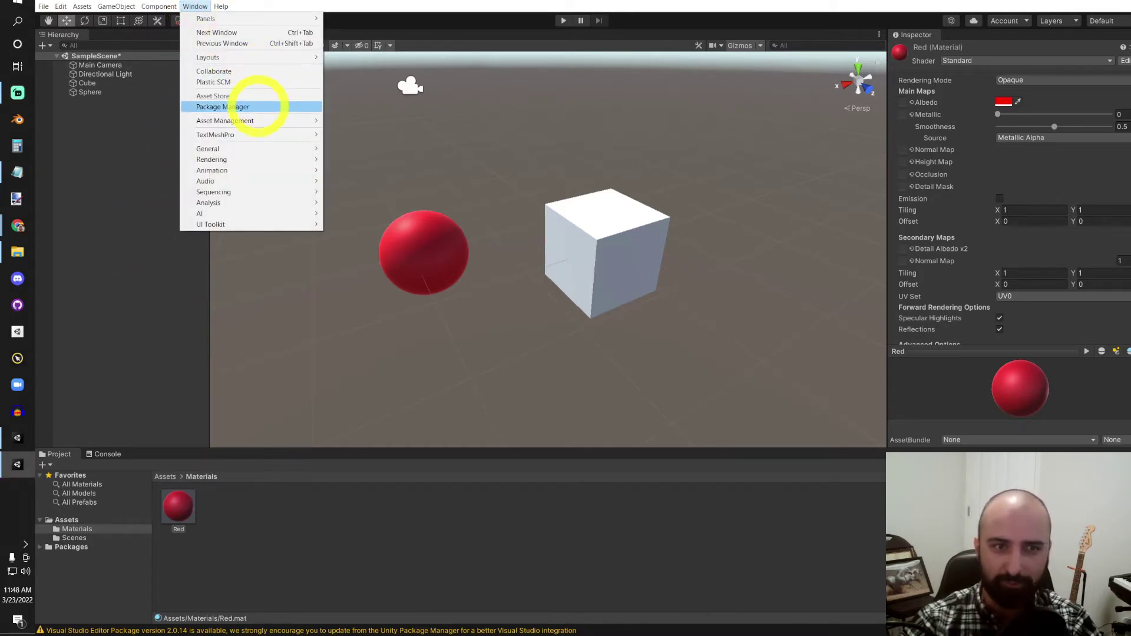
{"action": "left_click", "coordinate": [258, 107]}
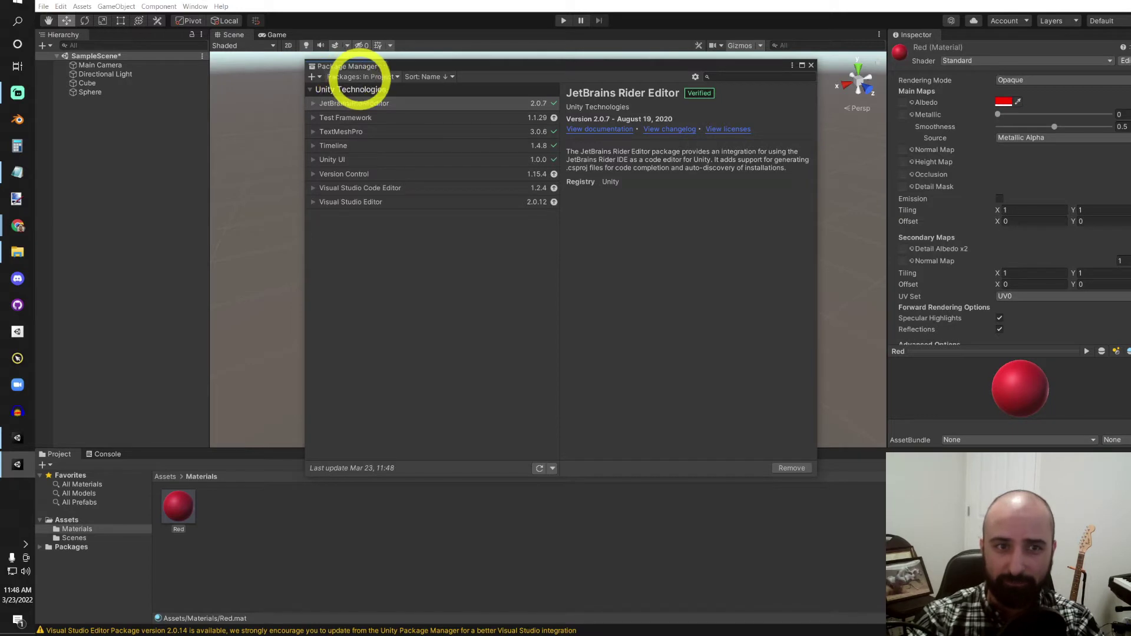
{"action": "left_click", "coordinate": [361, 76]}
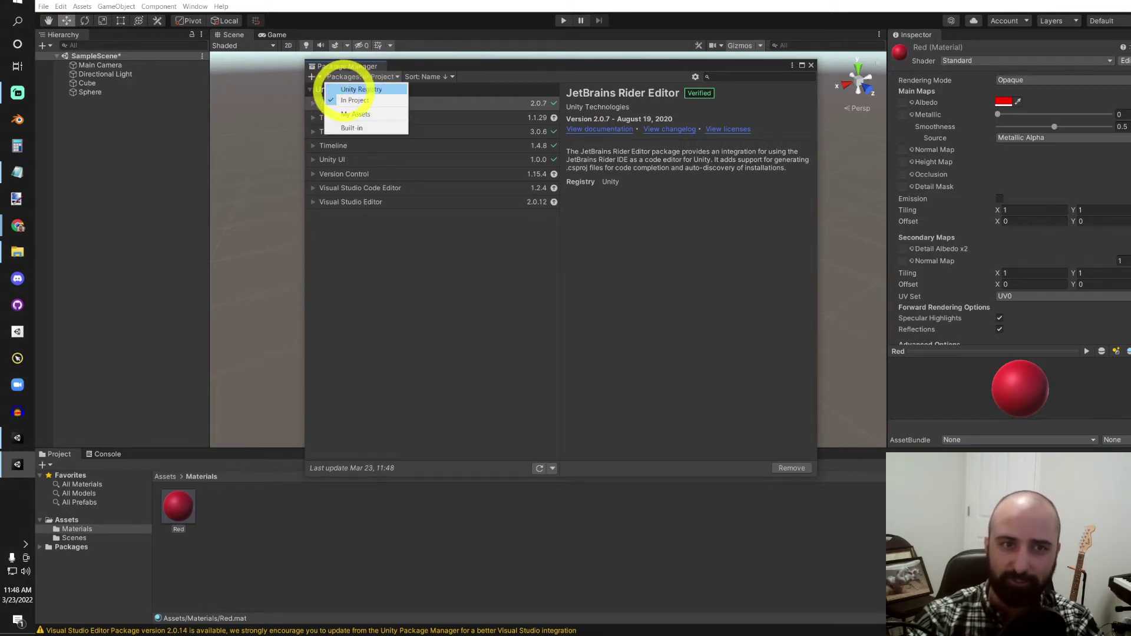
{"action": "left_click", "coordinate": [353, 90]}
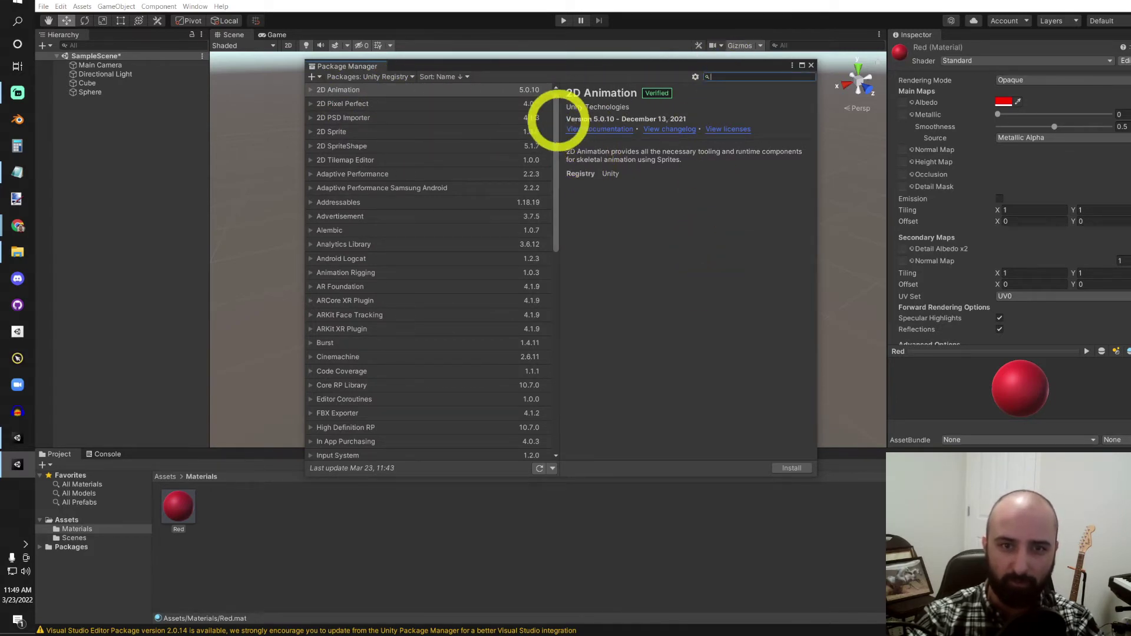
{"action": "left_click_drag", "start_coordinate": [557, 121], "coordinate": [561, 361]}
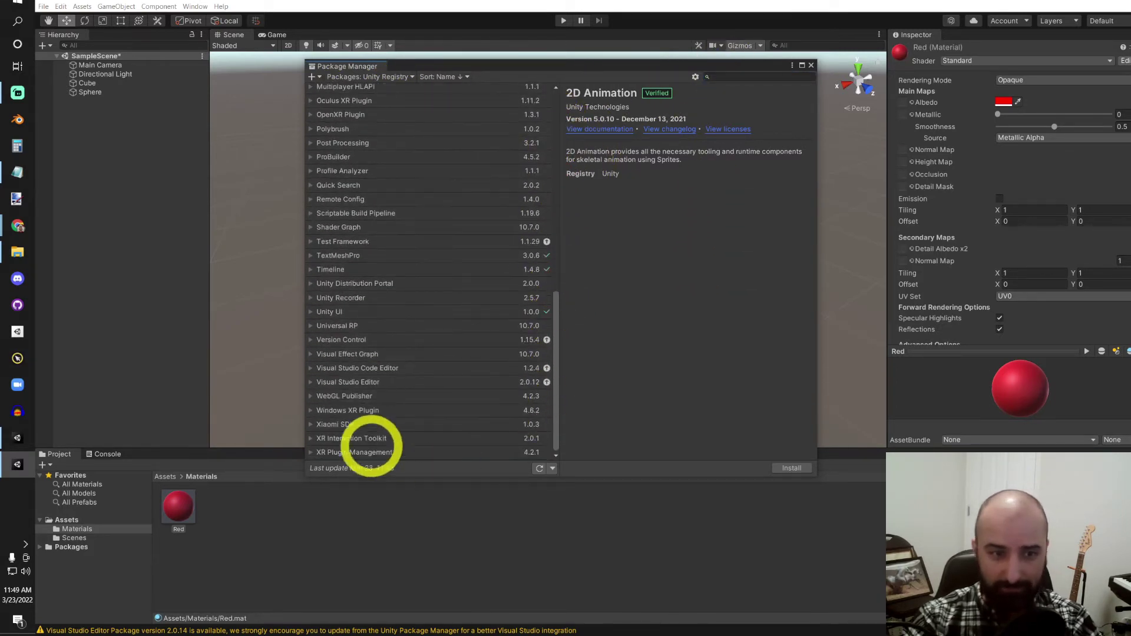
{"action": "left_click", "coordinate": [336, 325]}
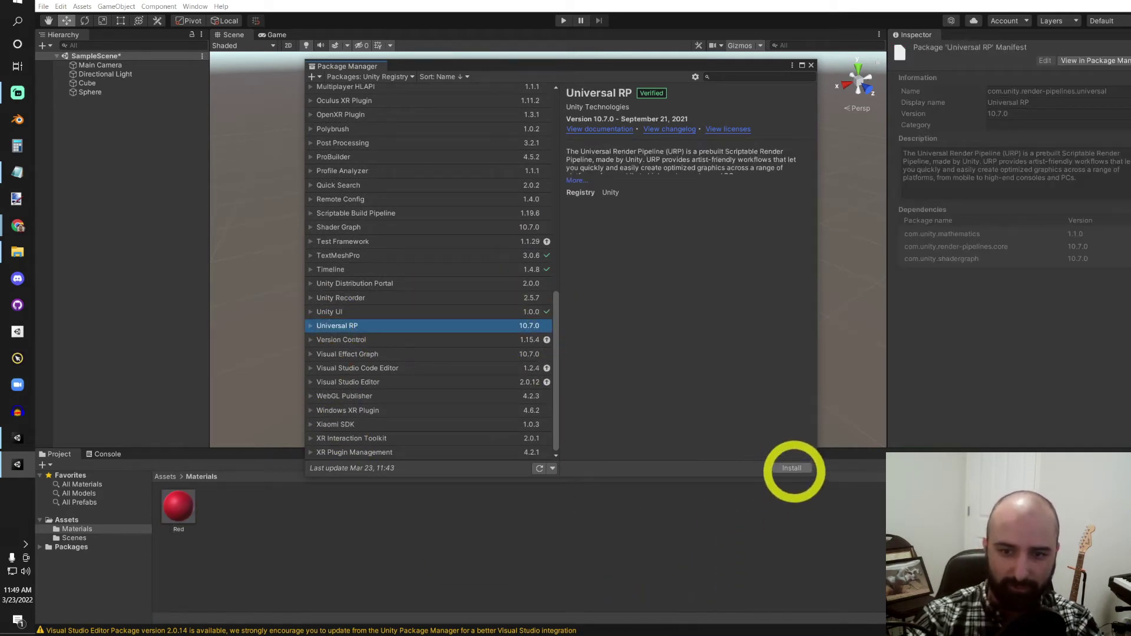
{"action": "left_click", "coordinate": [792, 468]}
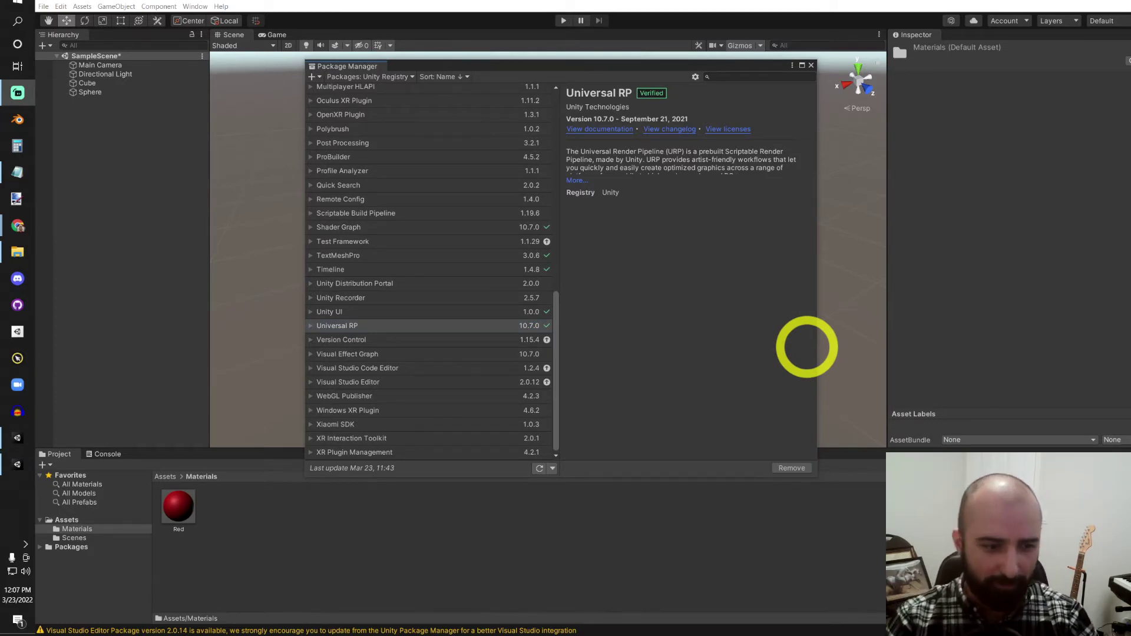
Create a new folder named Settings in Assets and open it
{"action": "left_click", "coordinate": [811, 65]}
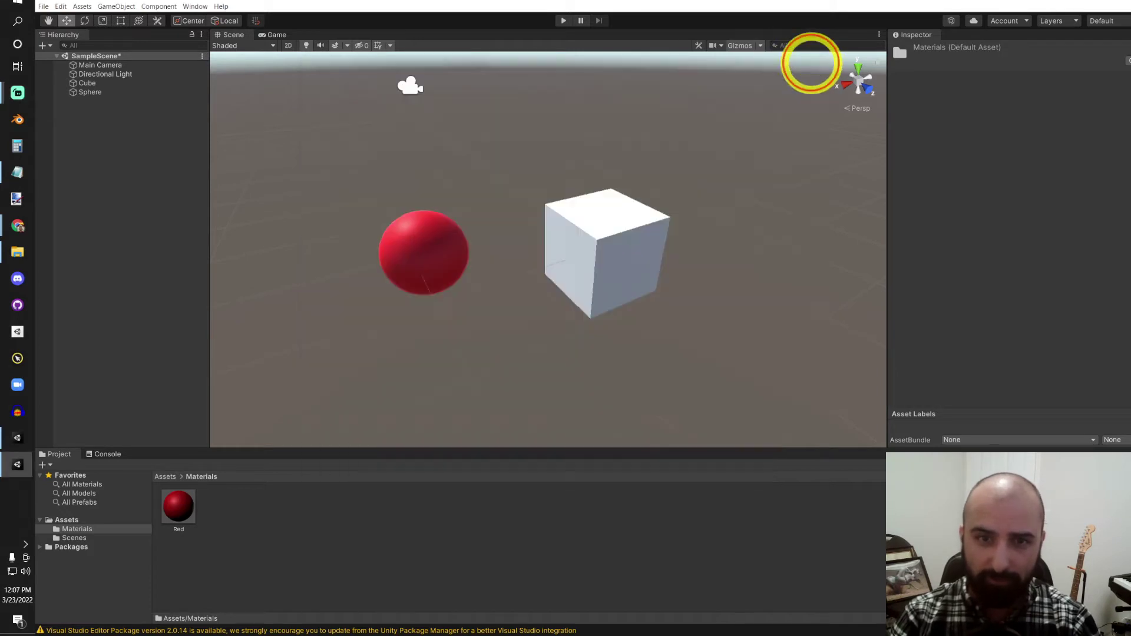
{"action": "left_click", "coordinate": [67, 520]}
{"action": "right_click", "coordinate": [342, 521]}
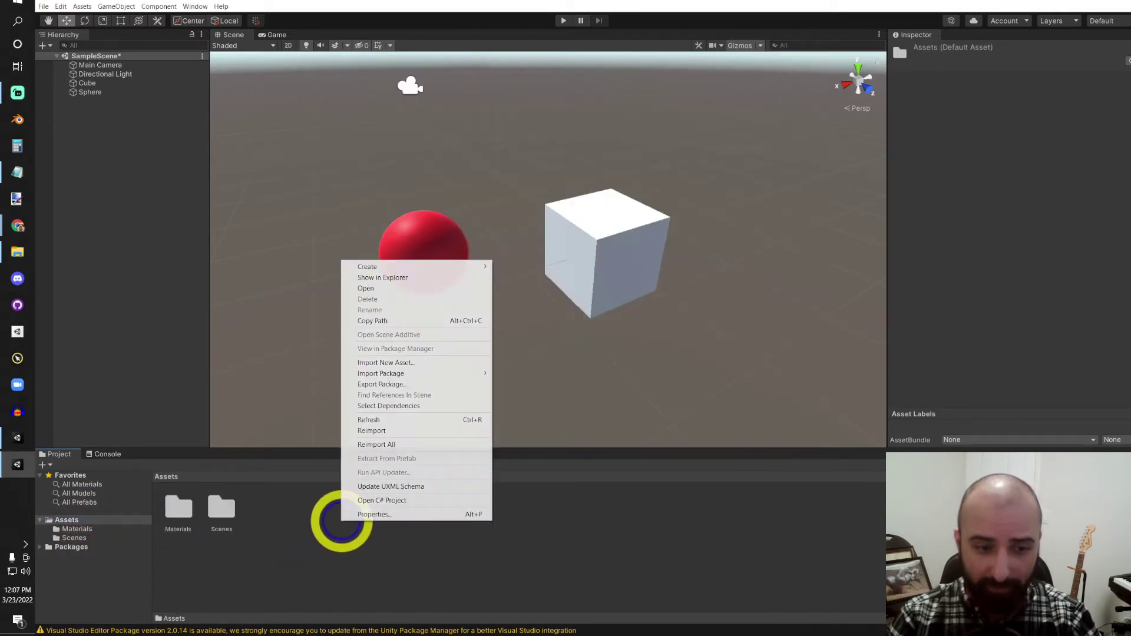
{"action": "mouse_move", "coordinate": [391, 266]}
{"action": "left_click", "coordinate": [561, 200]}
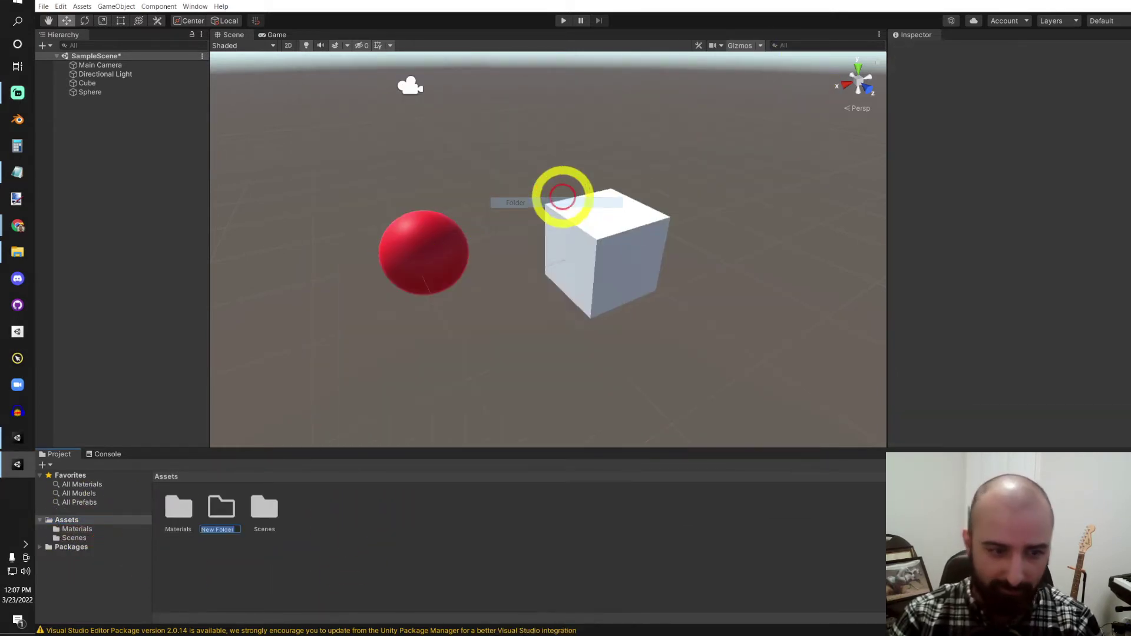
{"action": "type", "text": "Settings"}
{"action": "key", "text": "Return"}
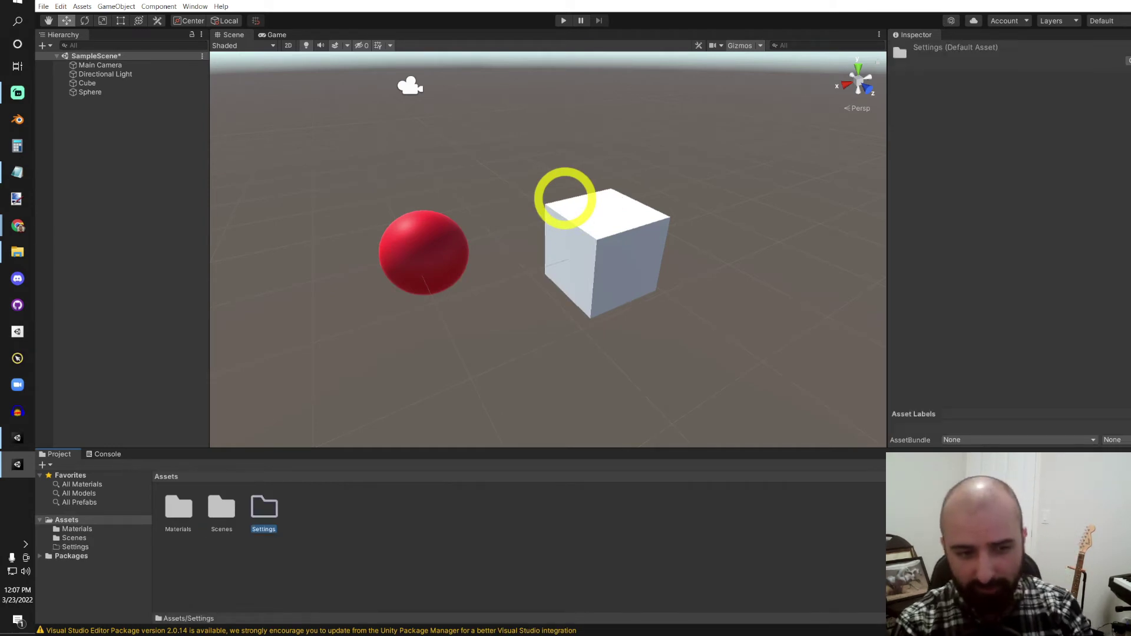
{"action": "key", "text": "Return"}
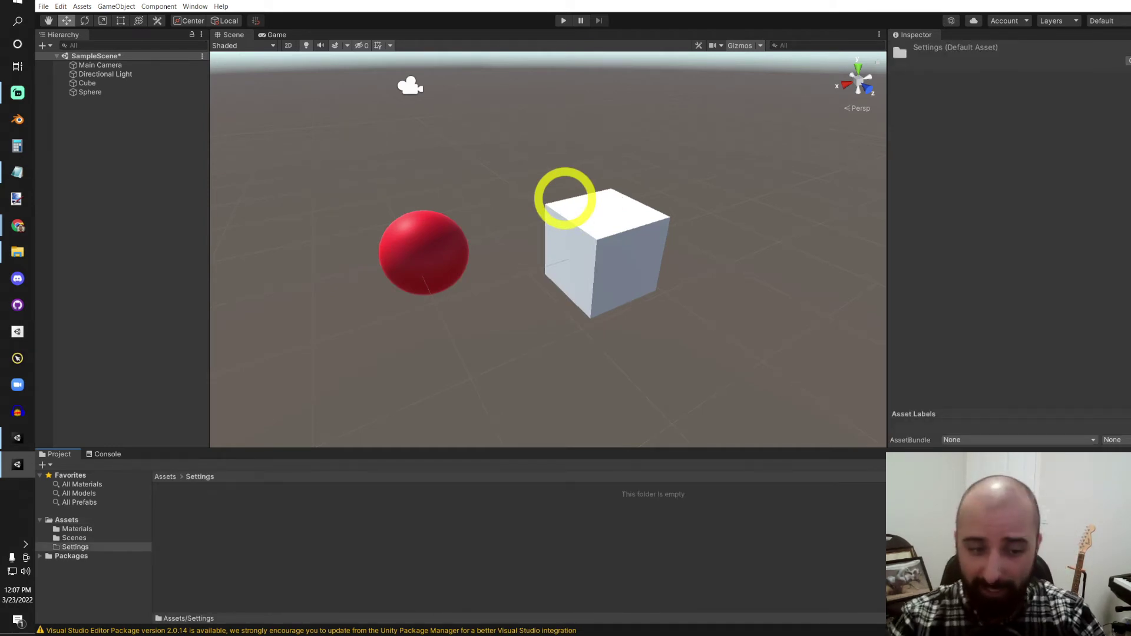
{"action": "right_click", "coordinate": [227, 524]}
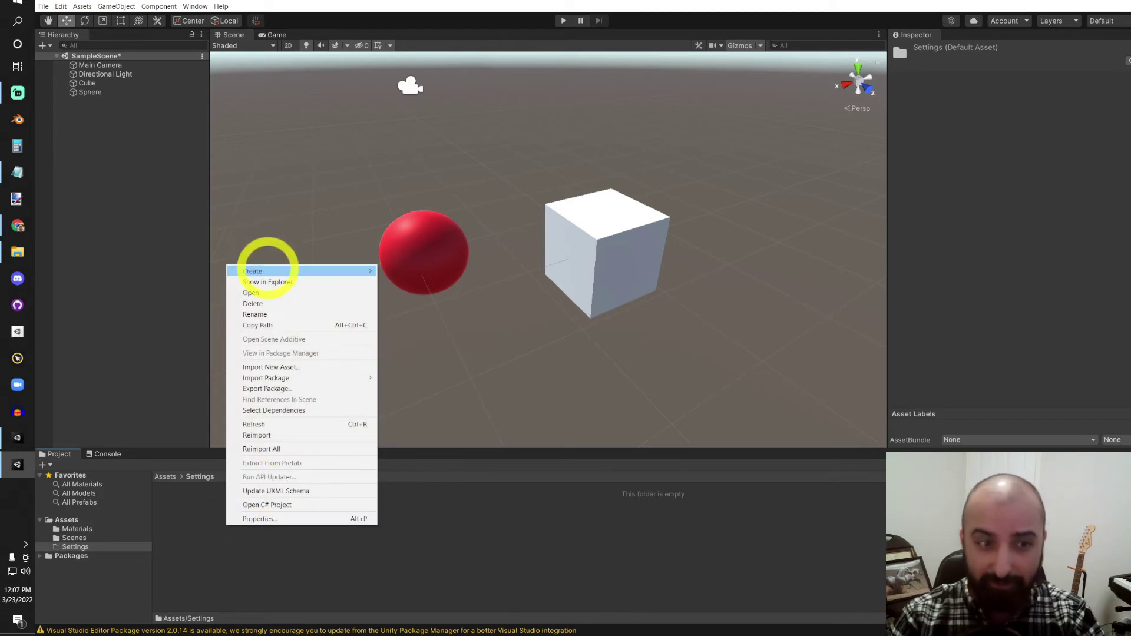
Create a URP Pipeline Asset (Forward Renderer) in Settings and inspect it
{"action": "mouse_move", "coordinate": [270, 270]}
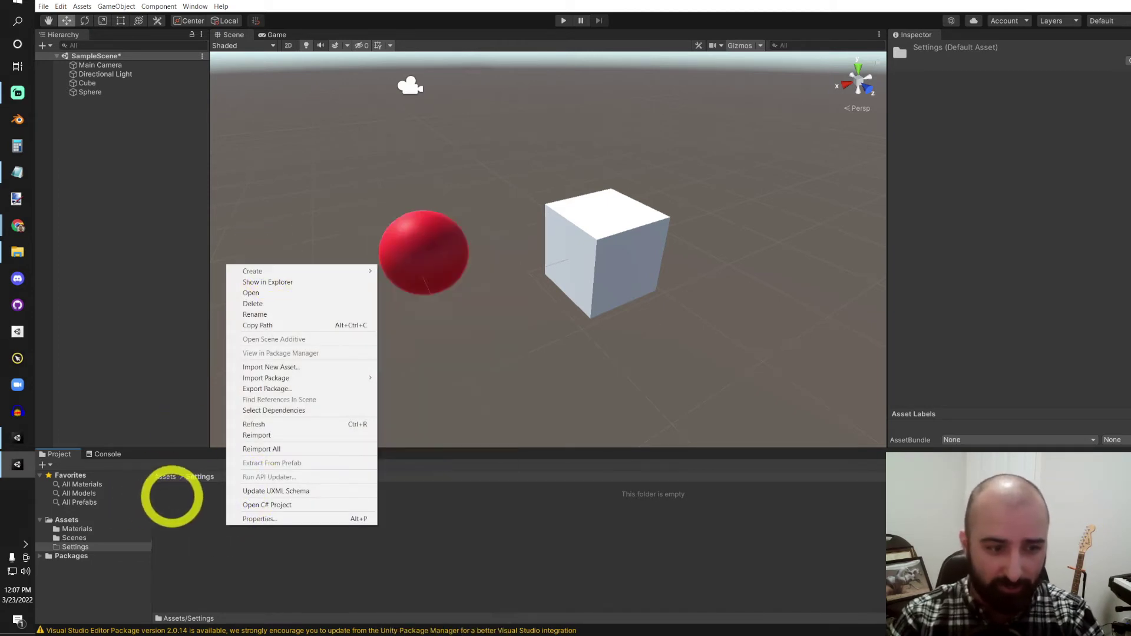
{"action": "mouse_move", "coordinate": [322, 272]}
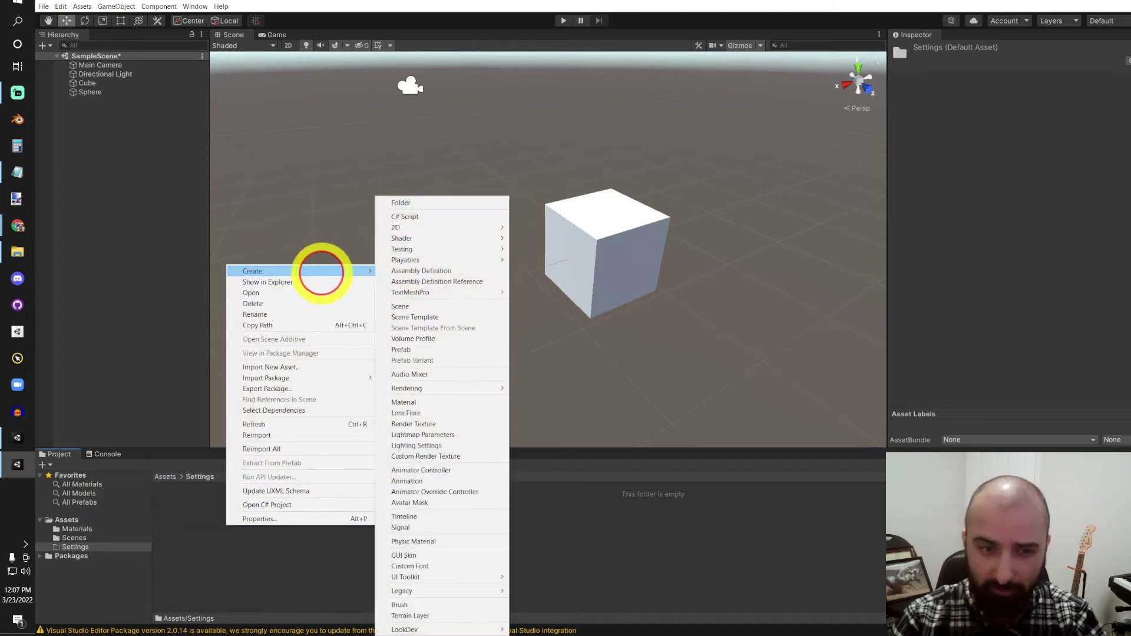
{"action": "left_click", "coordinate": [435, 387]}
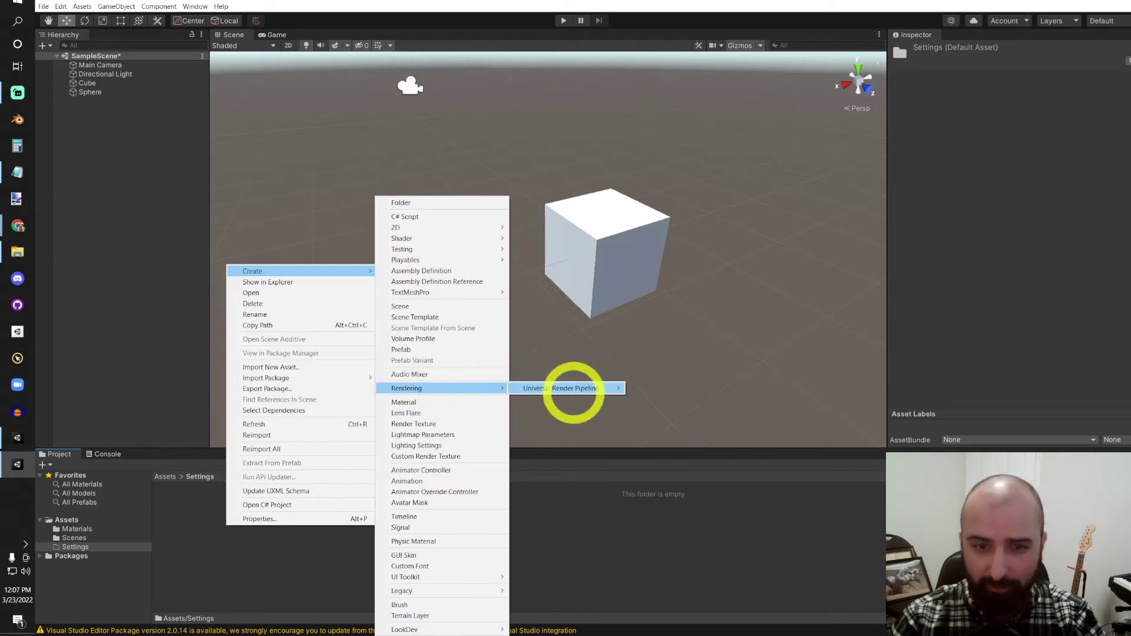
{"action": "mouse_move", "coordinate": [578, 389]}
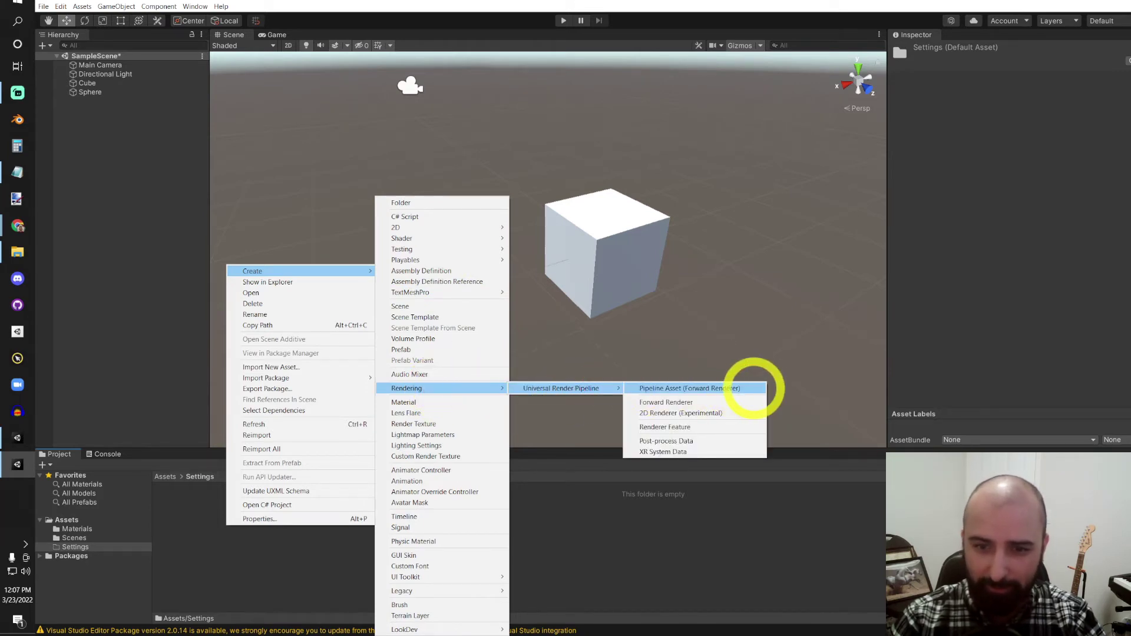
{"action": "left_click", "coordinate": [754, 388]}
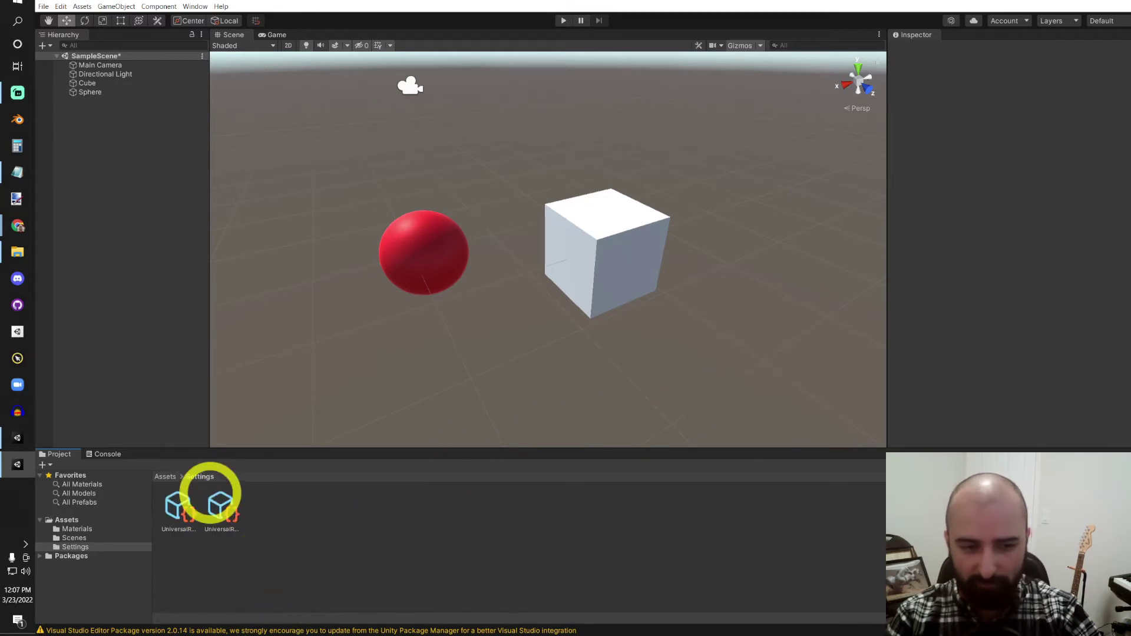
{"action": "left_click", "coordinate": [210, 496]}
{"action": "left_click", "coordinate": [179, 507]}
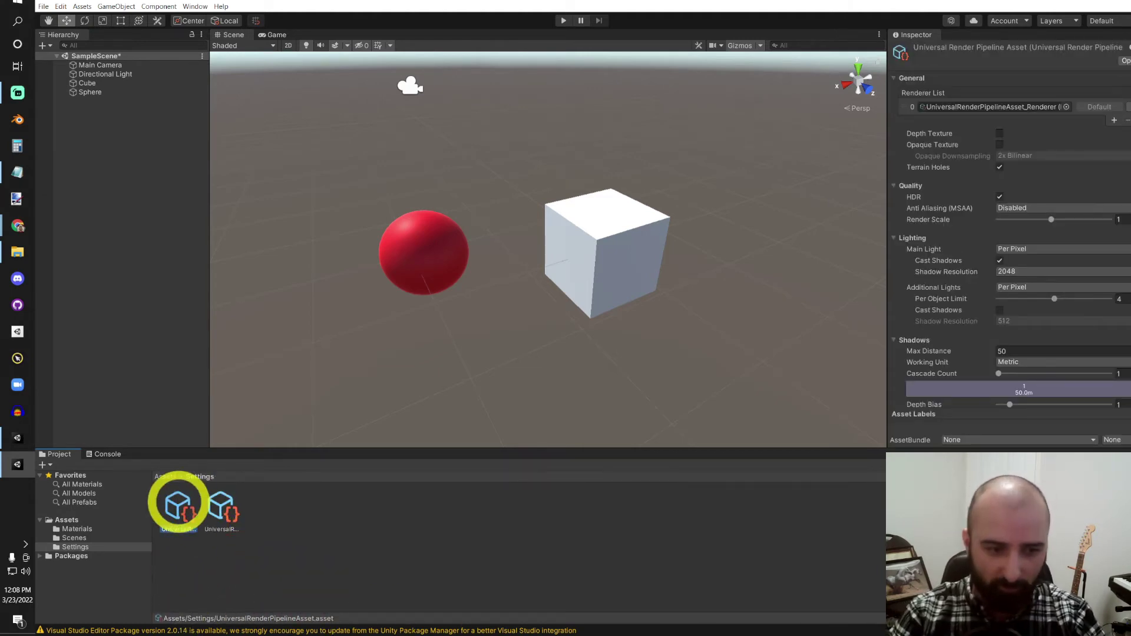
{"action": "left_click", "coordinate": [179, 510]}
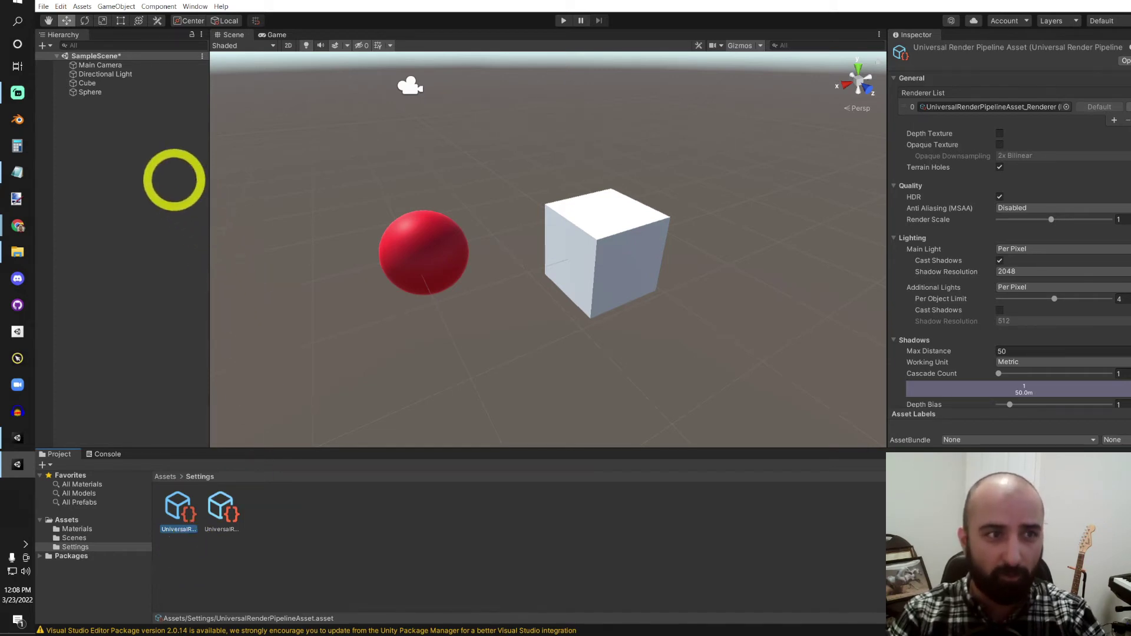
Assign the URP asset as the Scriptable Render Pipeline in Graphics settings
{"action": "left_click", "coordinate": [61, 7]}
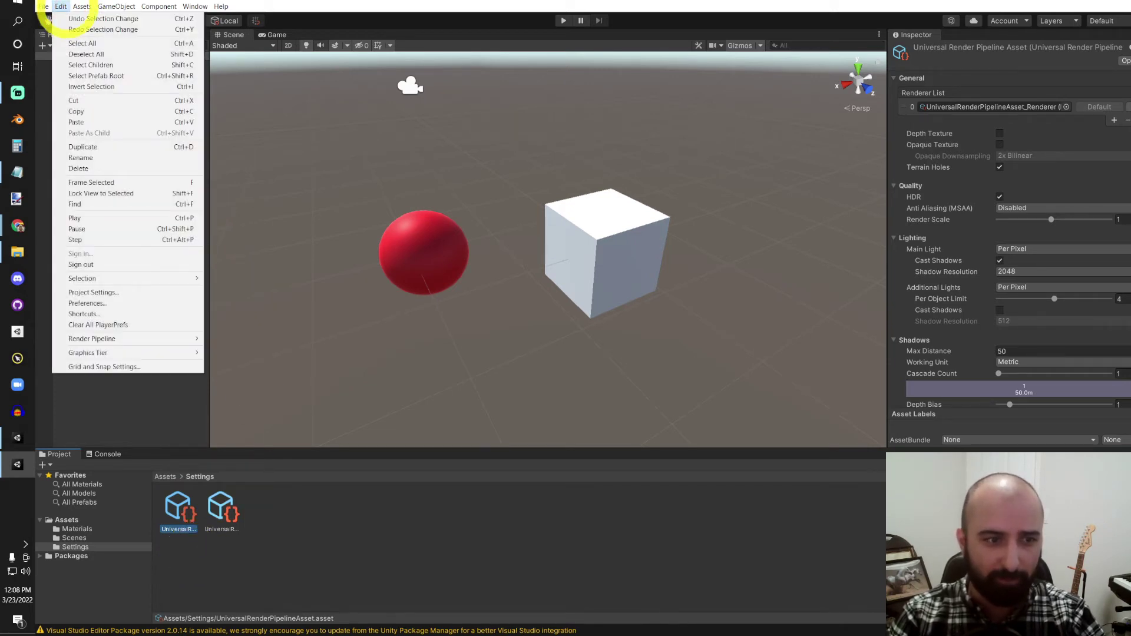
{"action": "left_click", "coordinate": [142, 292]}
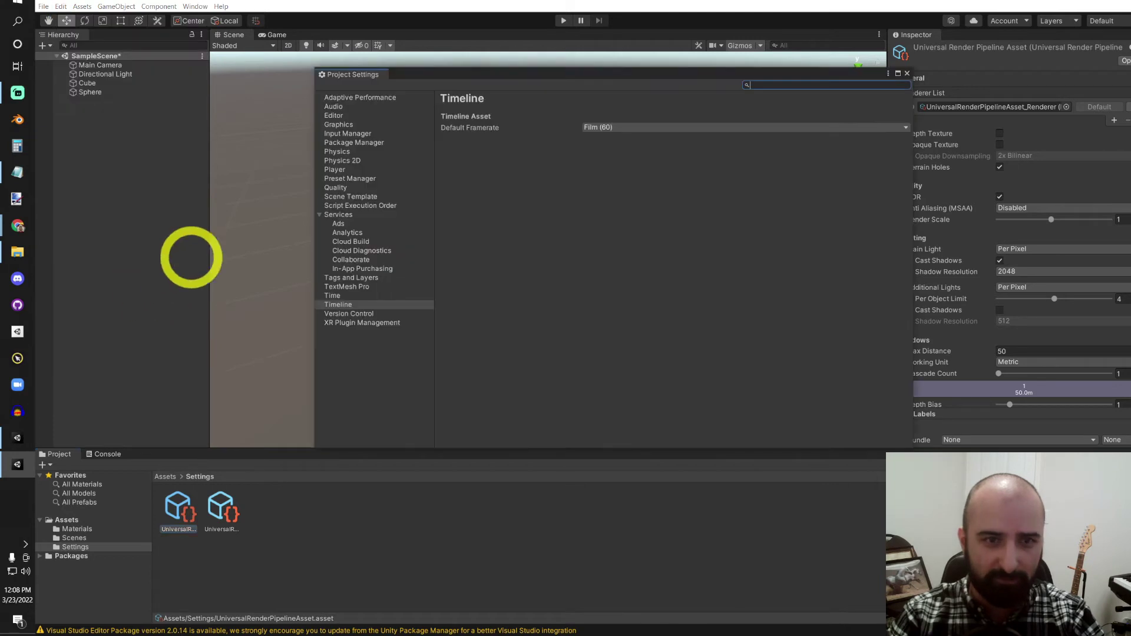
{"action": "left_click", "coordinate": [338, 125]}
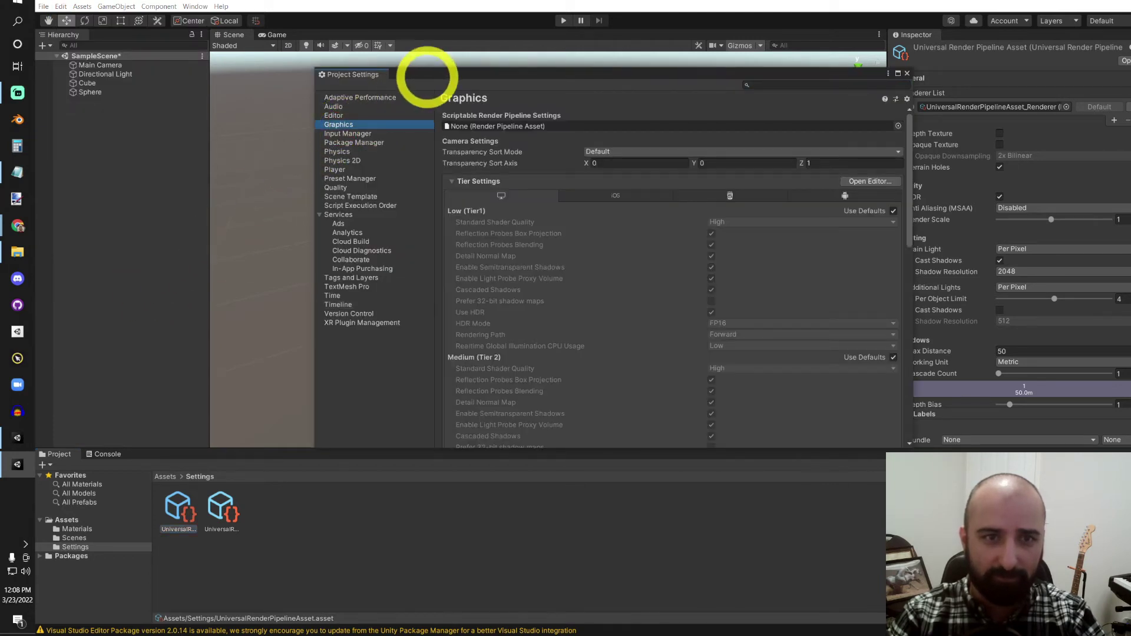
{"action": "left_click_drag", "start_coordinate": [426, 76], "coordinate": [463, 300]}
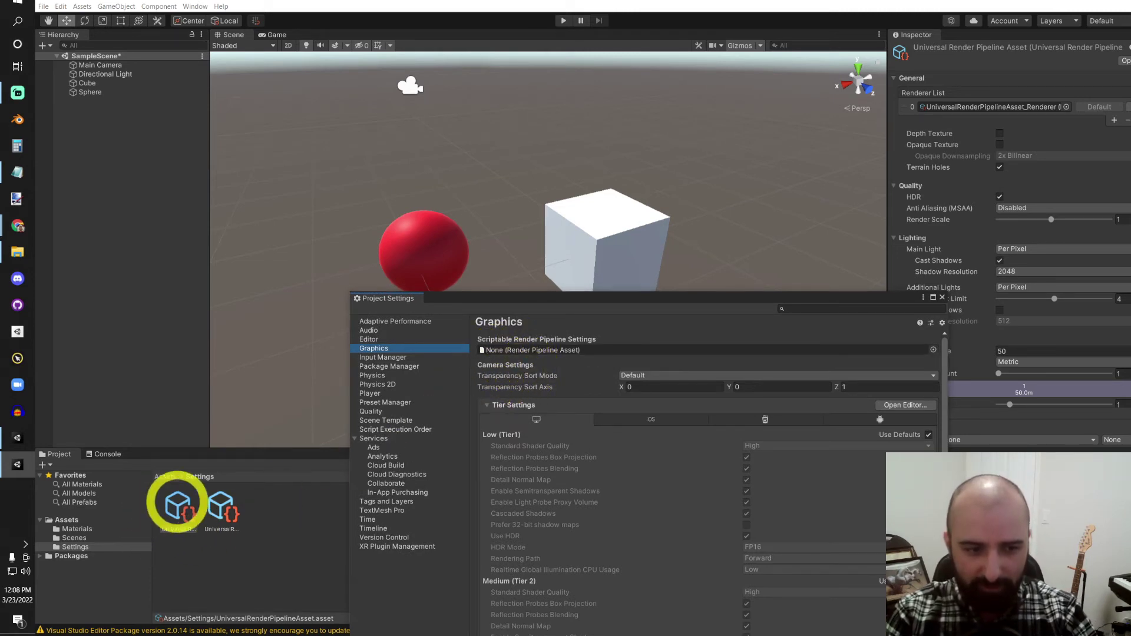
{"action": "left_click_drag", "start_coordinate": [177, 504], "coordinate": [529, 346]}
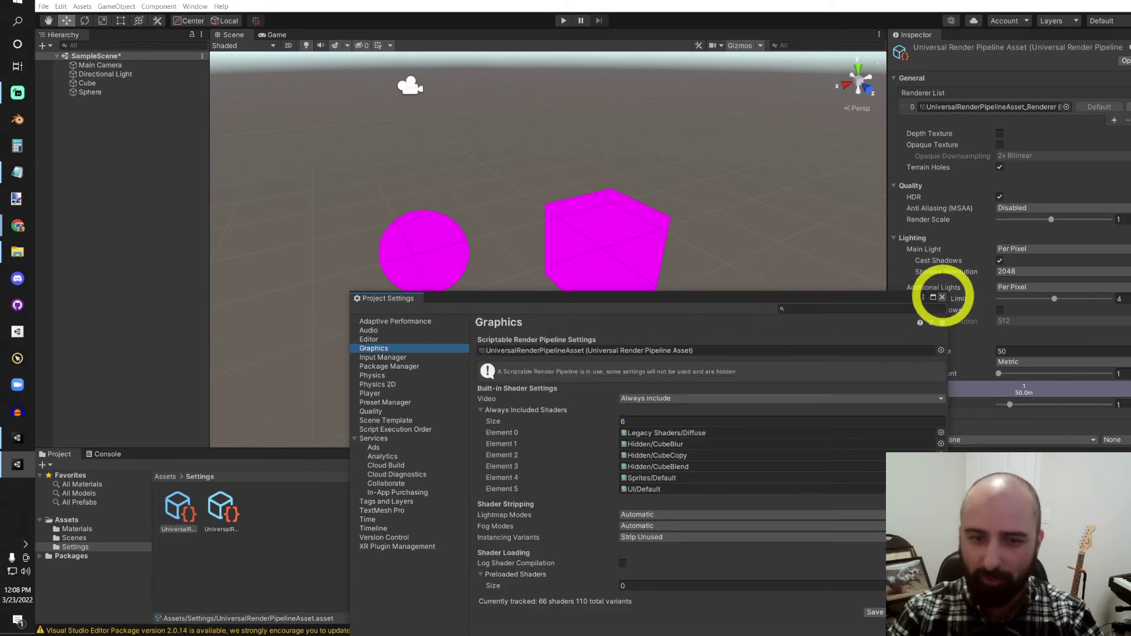
{"action": "left_click", "coordinate": [941, 297]}
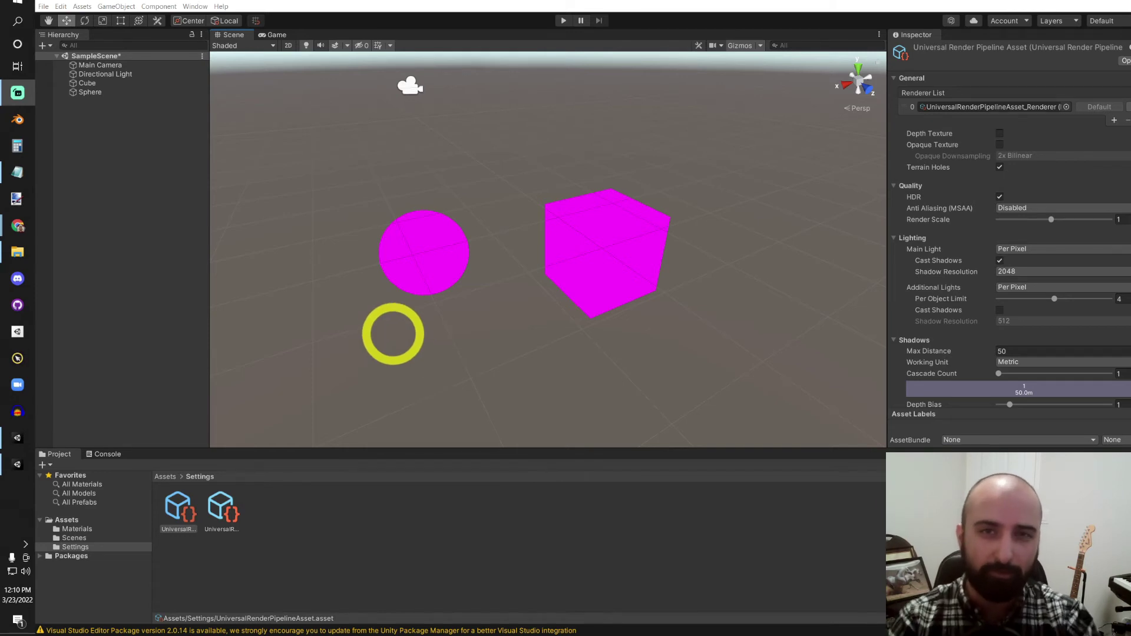
Inspect the magenta cube, then add Cube (1) and move it toward the camera
{"action": "left_click", "coordinate": [620, 230]}
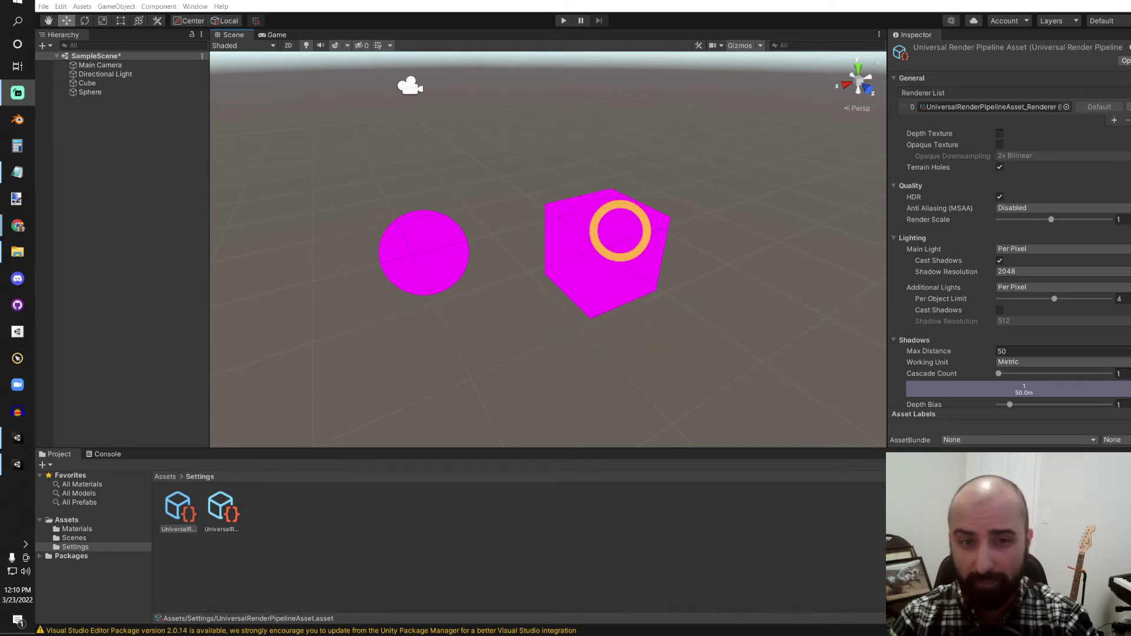
{"action": "scroll", "coordinate": [964, 325], "scroll_direction": "down", "scroll_amount": 1}
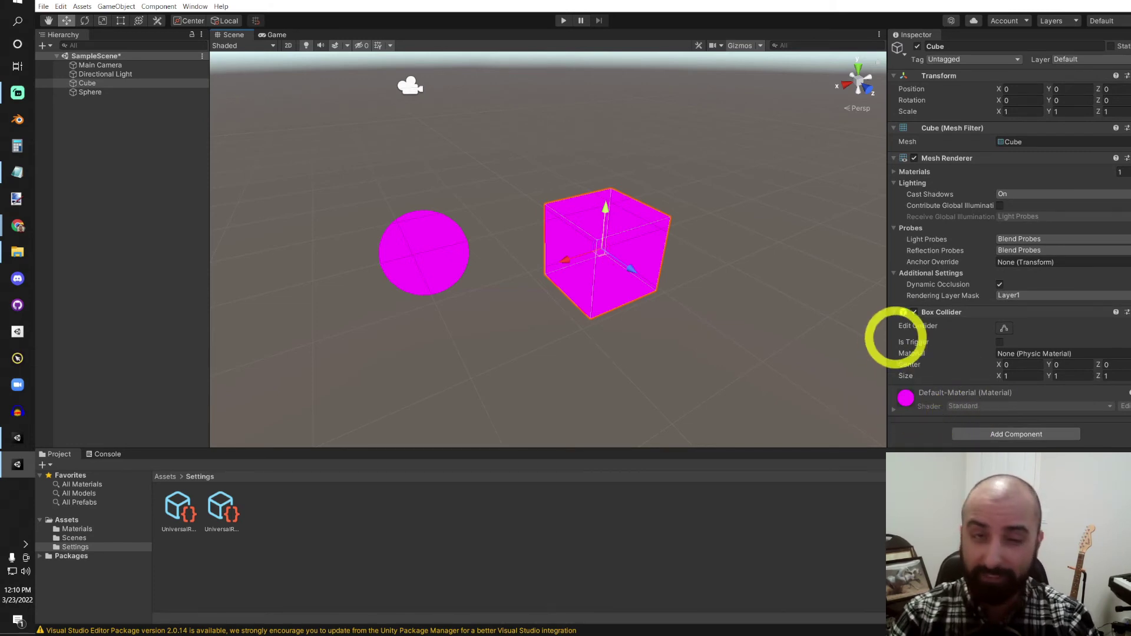
{"action": "right_click", "coordinate": [101, 205]}
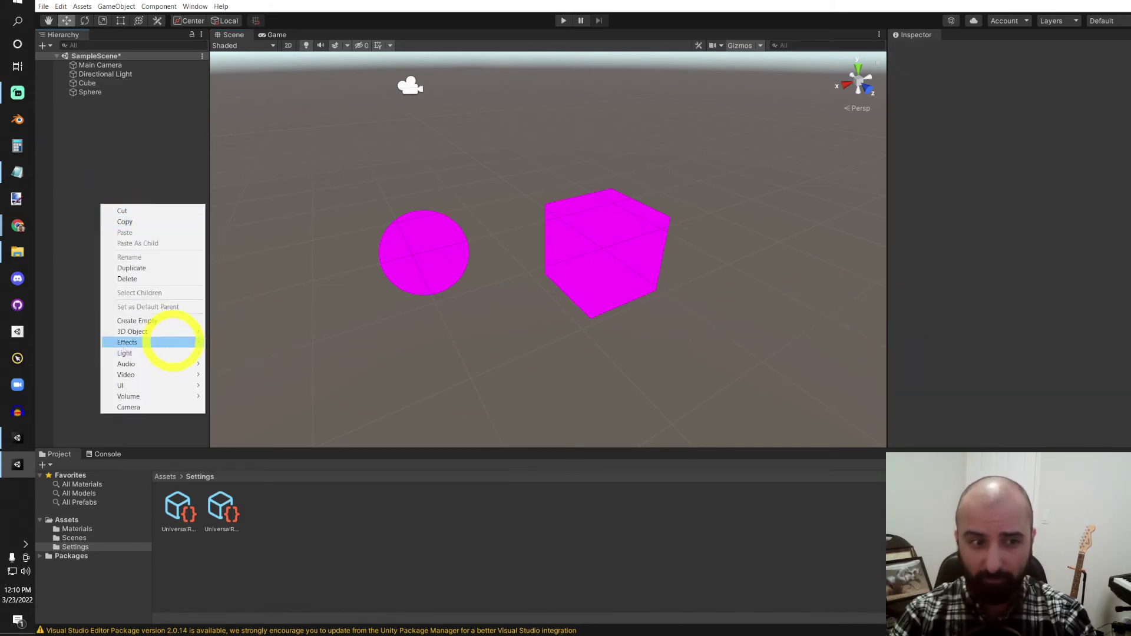
{"action": "left_click", "coordinate": [171, 332]}
{"action": "left_click", "coordinate": [211, 331]}
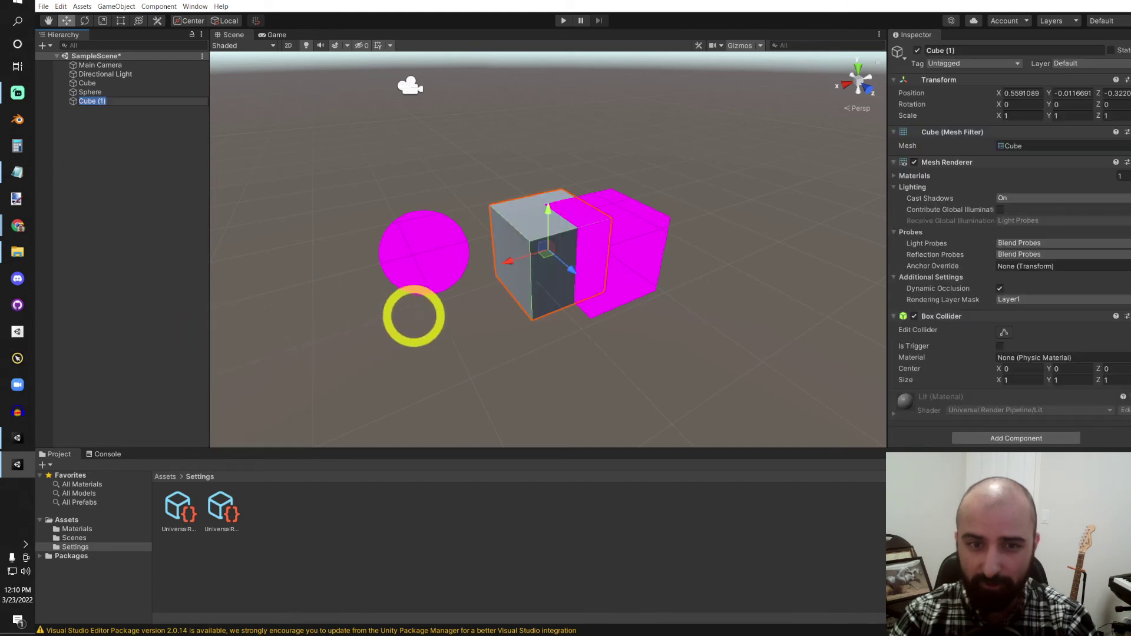
{"action": "left_click", "coordinate": [545, 259]}
{"action": "left_click_drag", "start_coordinate": [545, 259], "coordinate": [488, 348]}
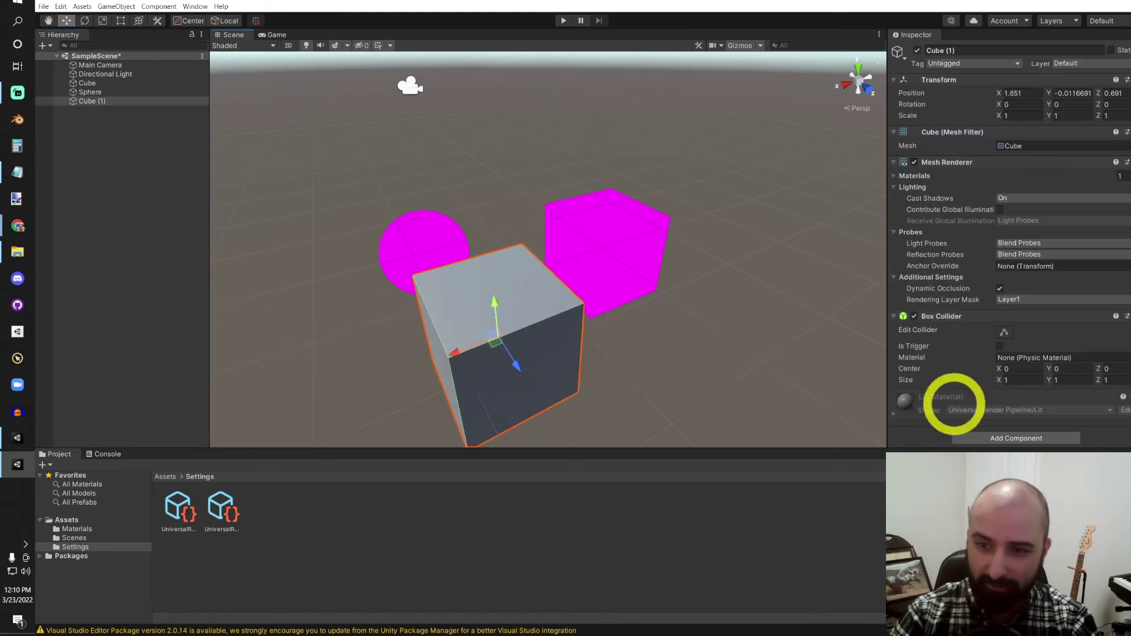
View the objects from above and select the Sphere
{"action": "scroll", "coordinate": [1012, 408], "scroll_direction": "down", "scroll_amount": 1}
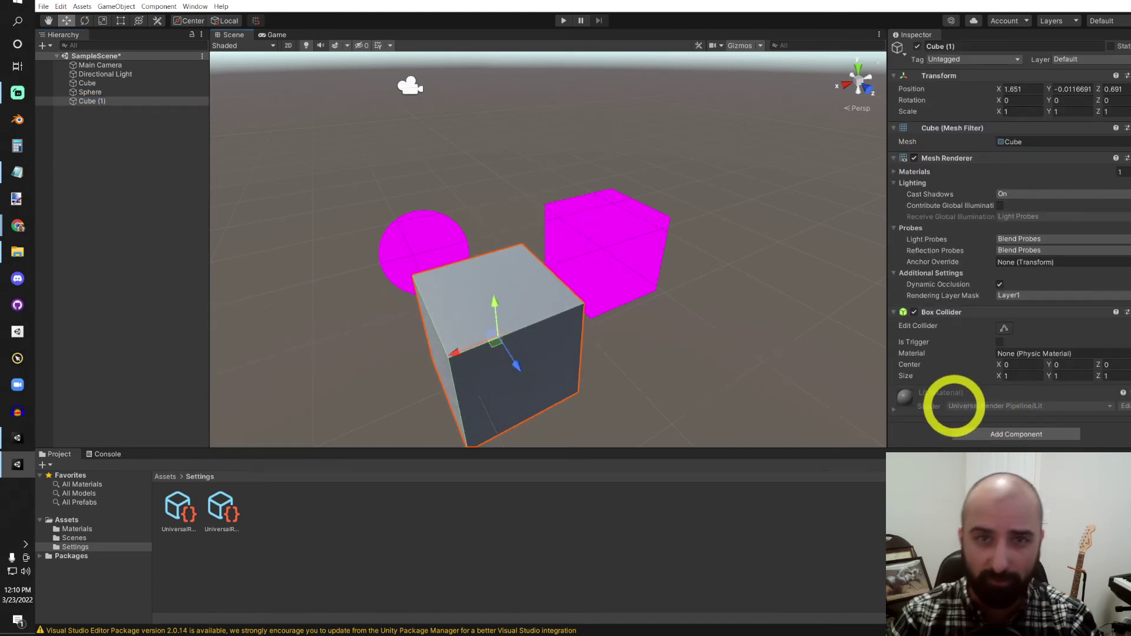
{"action": "left_click_drag", "start_coordinate": [444, 346], "coordinate": [644, 365], "text": "alt"}
{"action": "left_click", "coordinate": [620, 272]}
{"action": "left_click_drag", "start_coordinate": [621, 273], "coordinate": [748, 359], "text": "alt"}
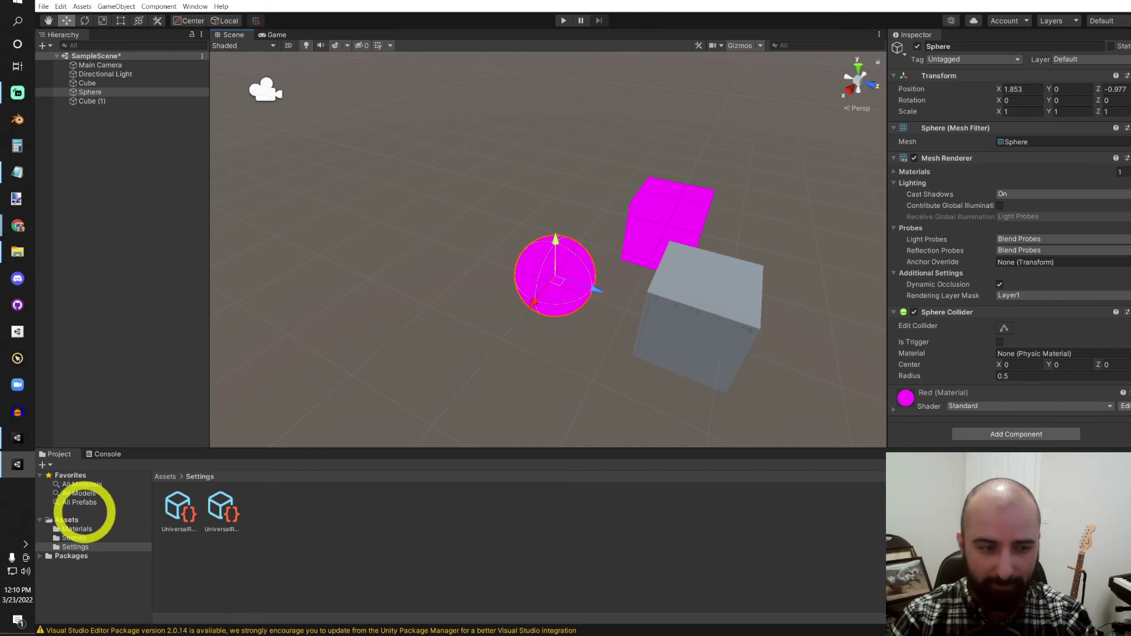
Select the Red material and run Upgrade Project Materials to UniversalRP Materials
{"action": "left_click", "coordinate": [76, 529]}
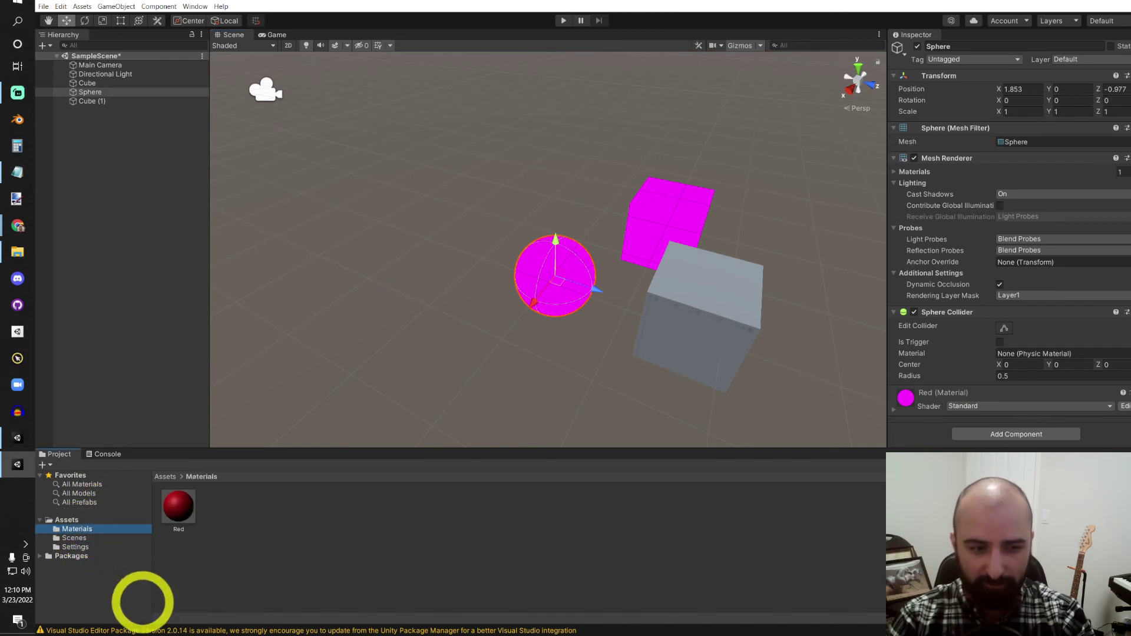
{"action": "left_click", "coordinate": [179, 511]}
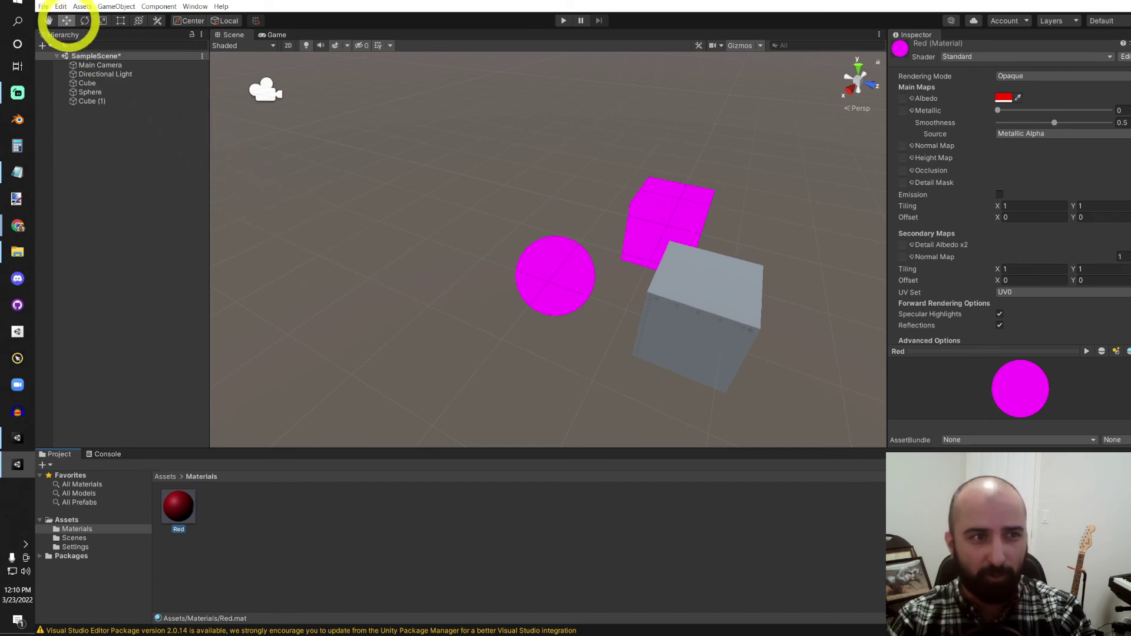
{"action": "left_click", "coordinate": [61, 7]}
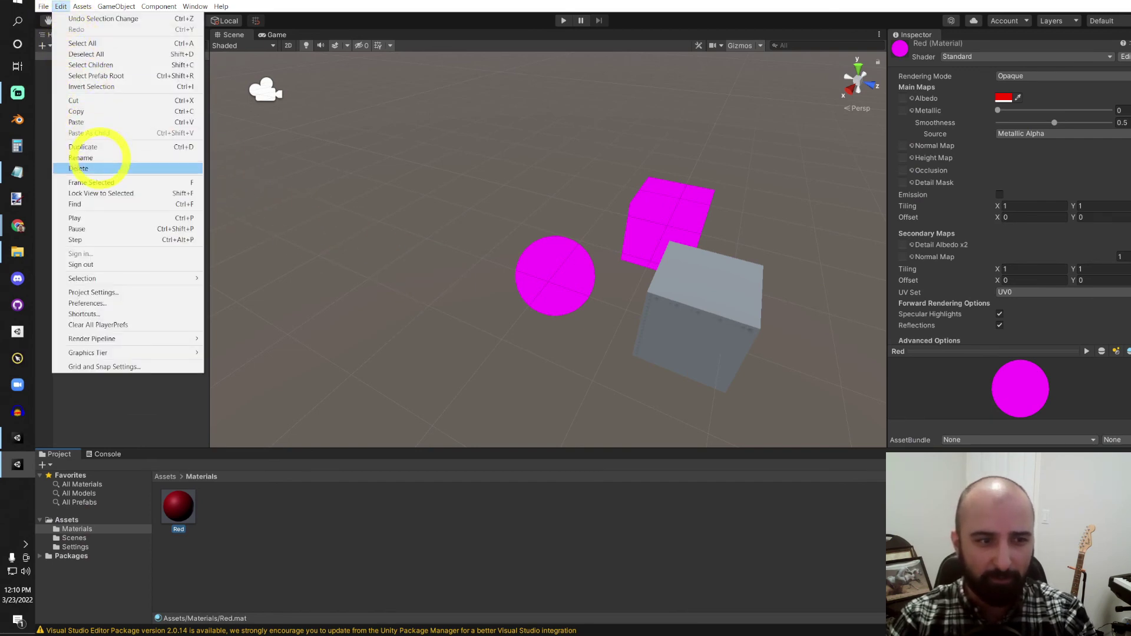
{"action": "mouse_move", "coordinate": [121, 341]}
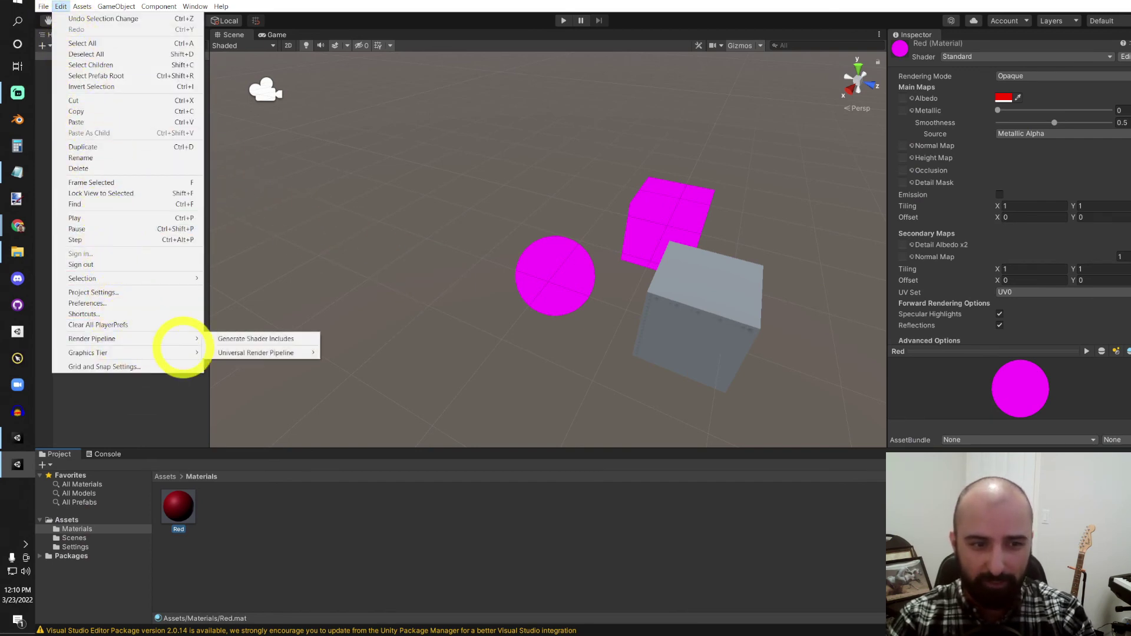
{"action": "mouse_move", "coordinate": [233, 352]}
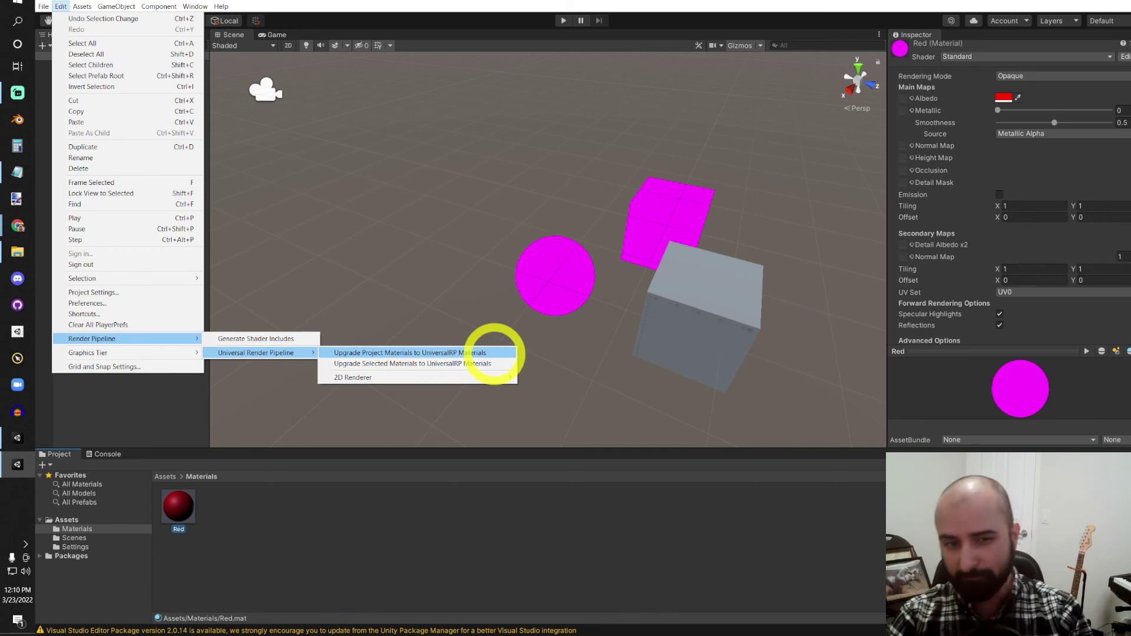
{"action": "left_click", "coordinate": [494, 353]}
Confirm the Material Upgrader so the Red material becomes URP Lit, then orbit to see the sphere
{"action": "left_click", "coordinate": [623, 337]}
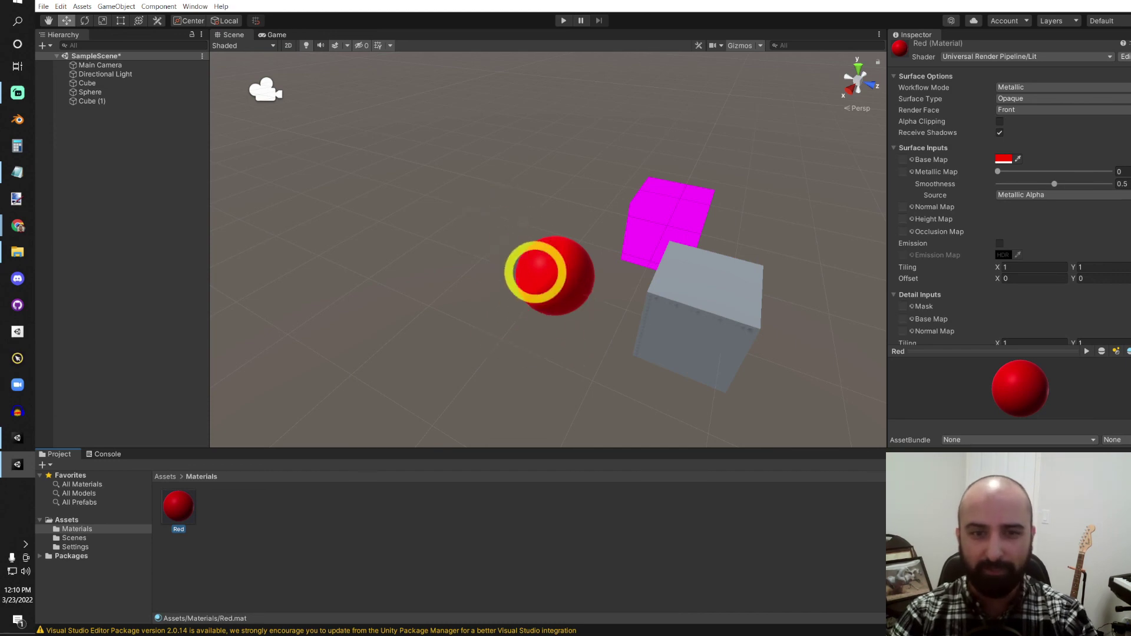
{"action": "left_click_drag", "start_coordinate": [543, 246], "coordinate": [533, 323], "text": "alt"}
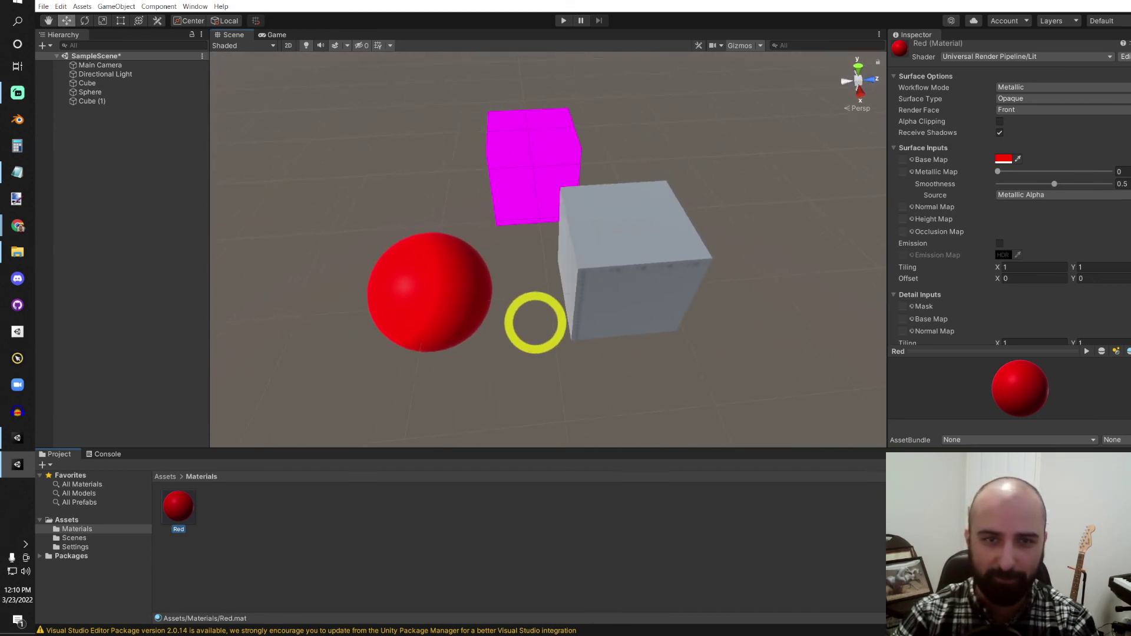